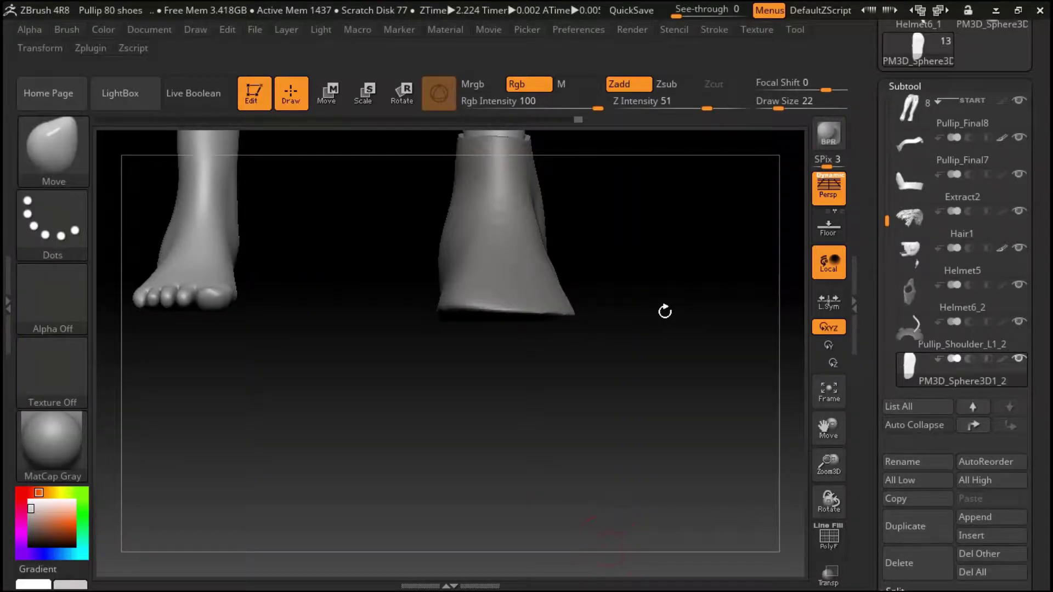
# View the sole close up from below, select the Topology brush, and make the canvas see-through
pyautogui.moveTo(664, 312)
pyautogui.mouseDown()
pyautogui.moveTo(653, 205)
pyautogui.moveTo(651, 327)
pyautogui.moveTo(722, 392)
pyautogui.moveTo(658, 378)
pyautogui.moveTo(621, 308)
pyautogui.moveTo(647, 166)
pyautogui.mouseUp()
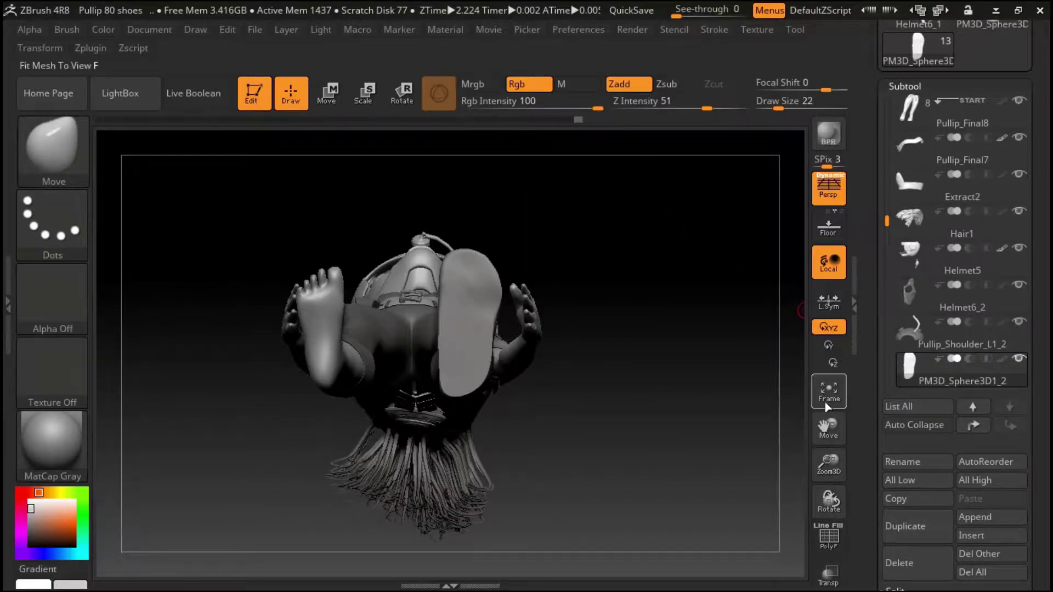
pyautogui.moveTo(828, 454); pyautogui.dragTo(828, 428)
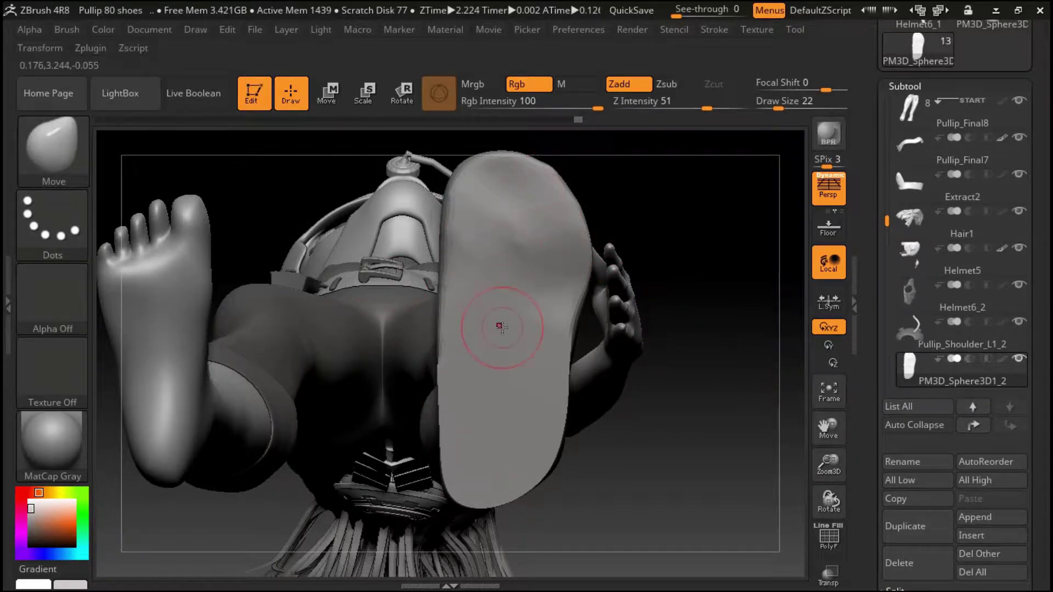
pyautogui.click(53, 145)
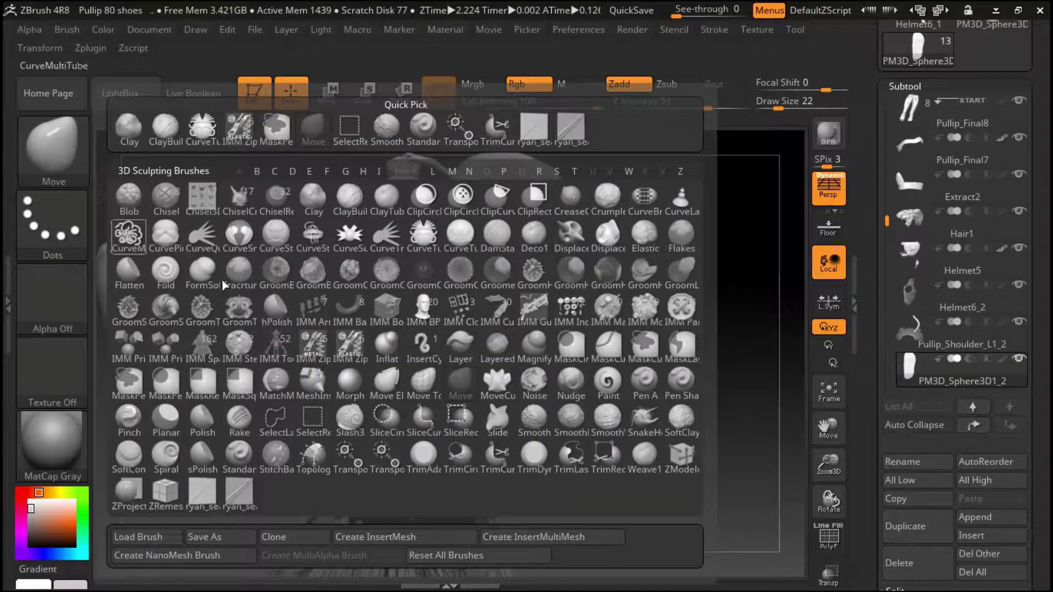
pyautogui.click(315, 460)
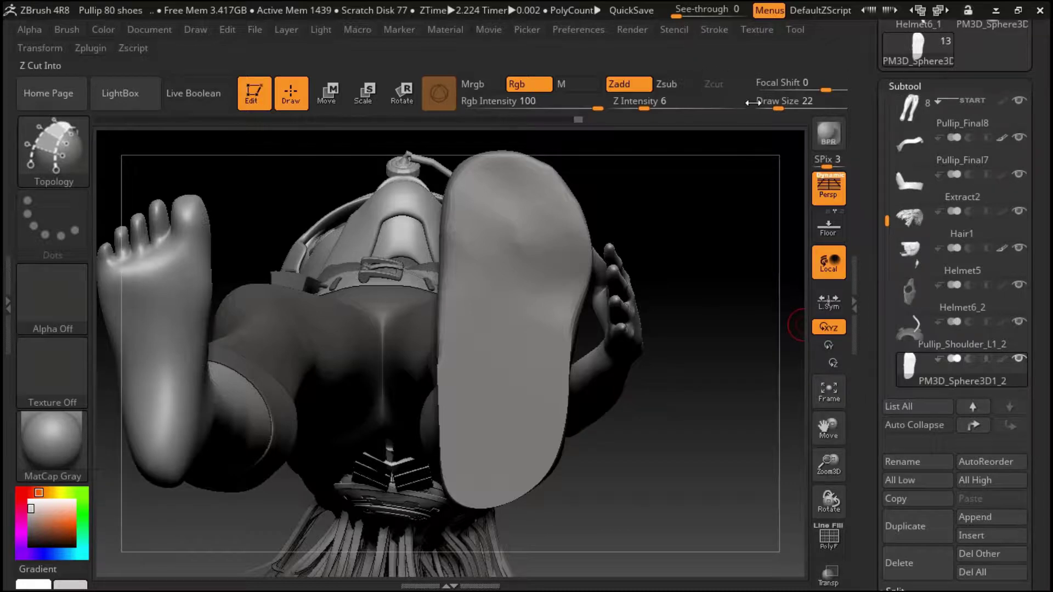
pyautogui.moveTo(678, 11); pyautogui.dragTo(754, 14)
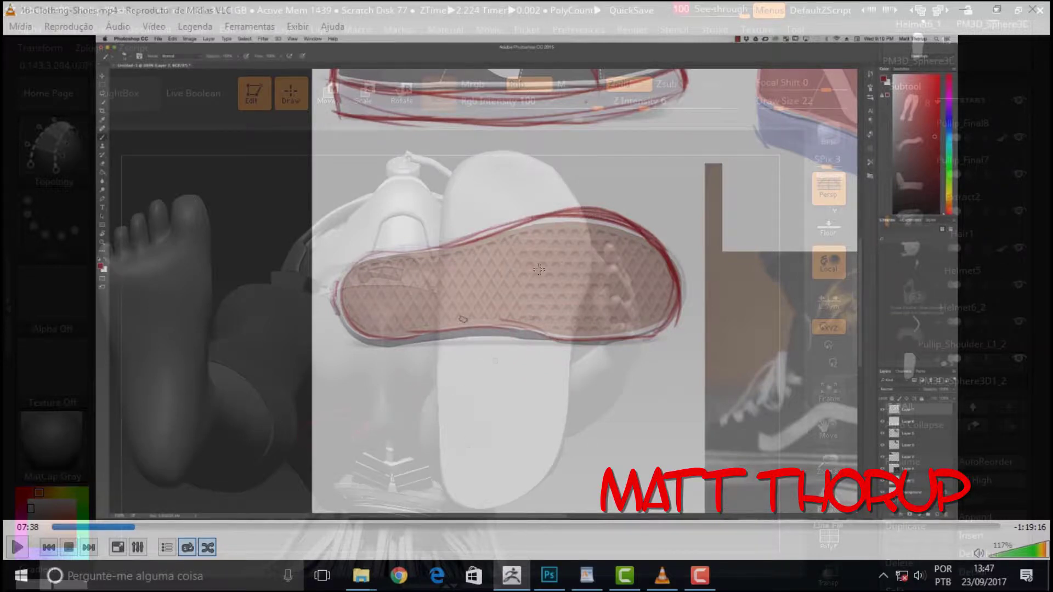
pyautogui.moveTo(745, 9); pyautogui.dragTo(666, 16)
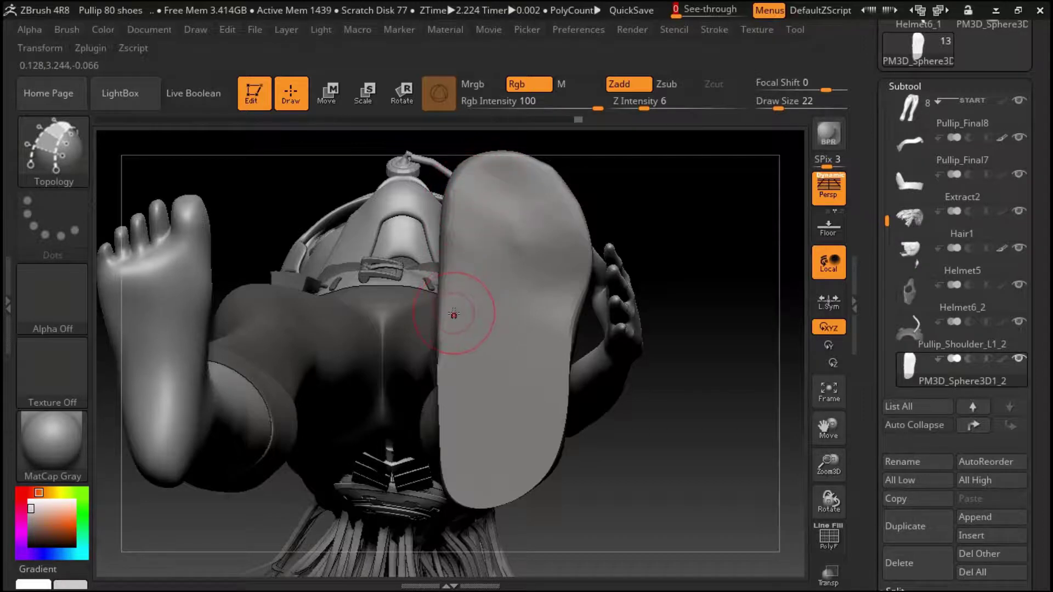
# Trace the sole's edge with a topology curve and add a centre curve from toe to heel
pyautogui.moveTo(454, 314); pyautogui.dragTo(453, 405)
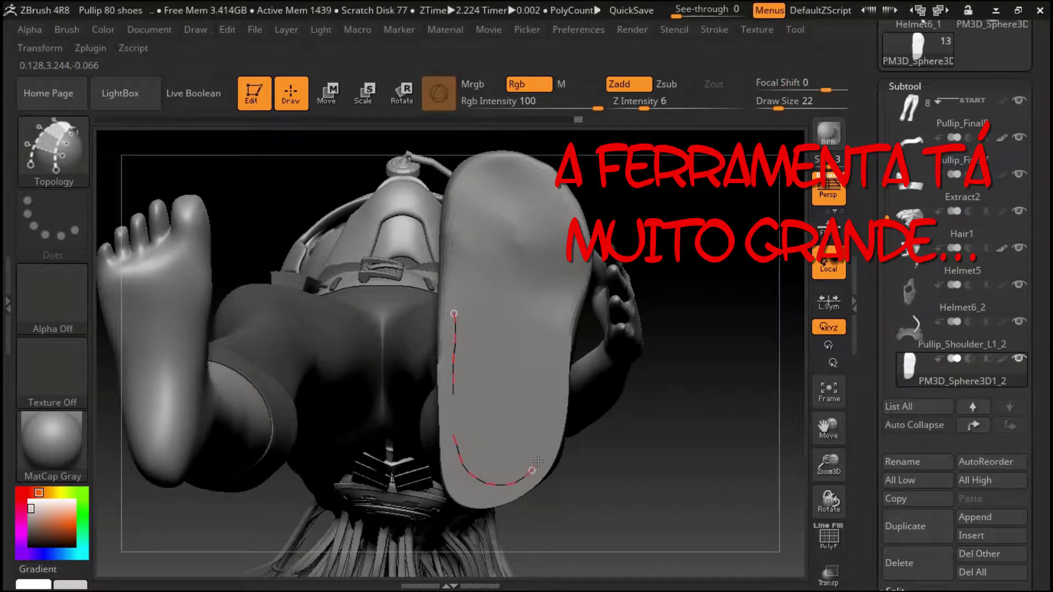
pyautogui.moveTo(538, 462); pyautogui.dragTo(547, 431)
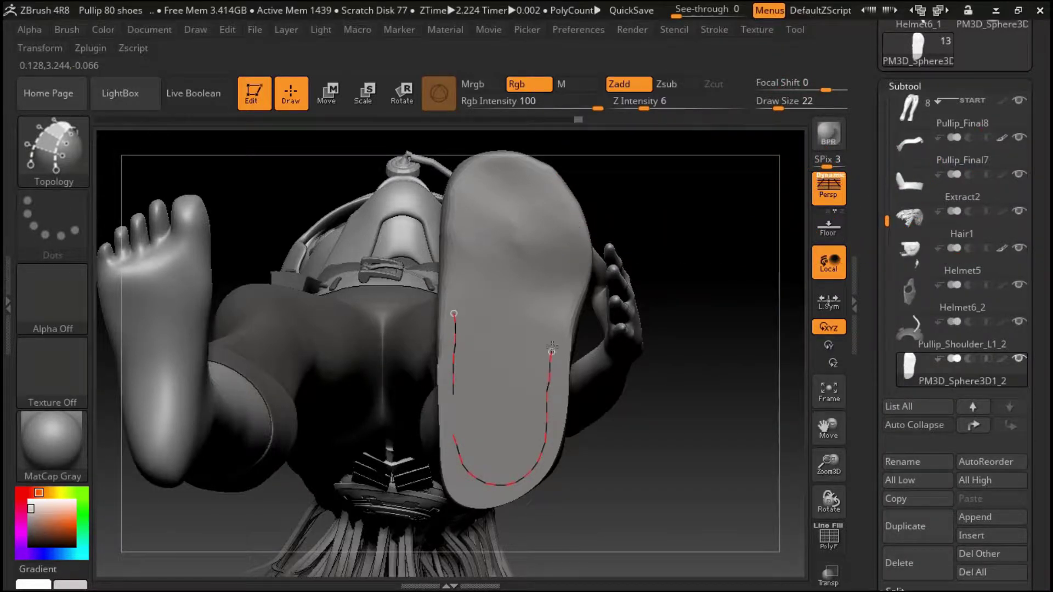
pyautogui.moveTo(559, 279); pyautogui.dragTo(572, 240)
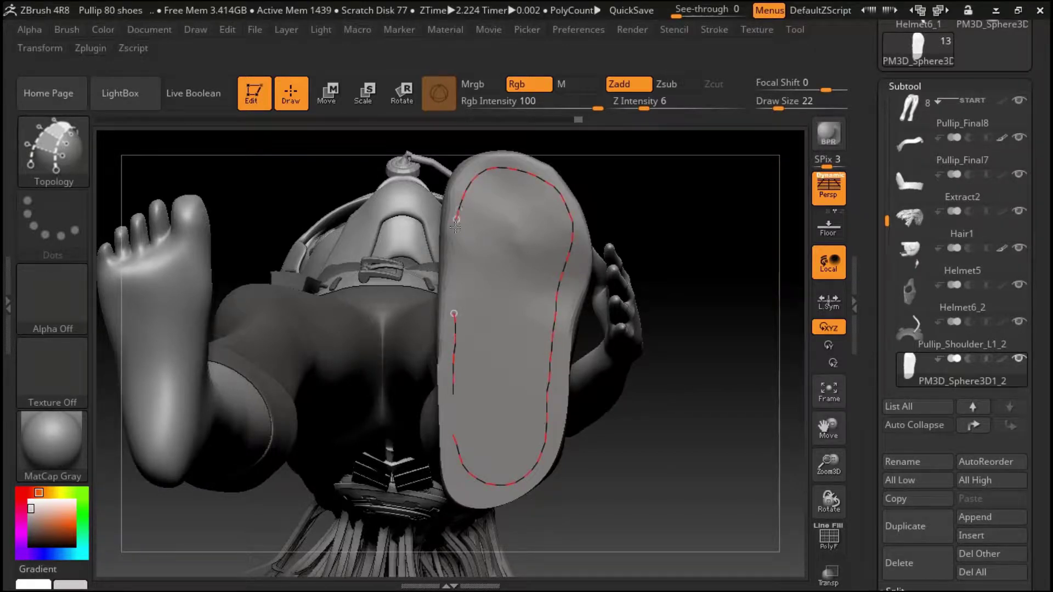
pyautogui.moveTo(454, 311); pyautogui.dragTo(454, 314)
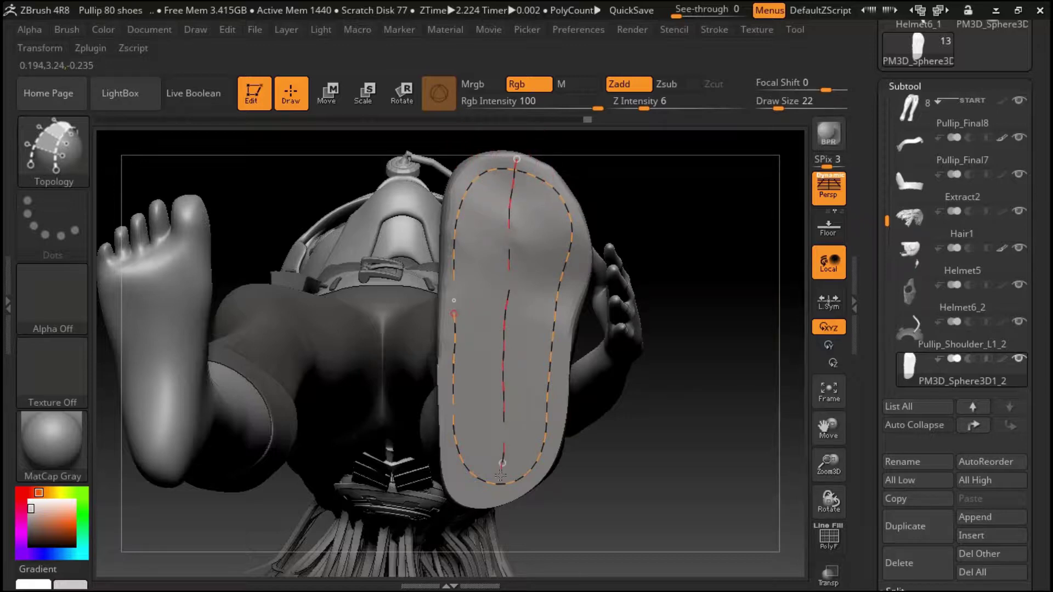
pyautogui.moveTo(499, 514); pyautogui.dragTo(499, 514)
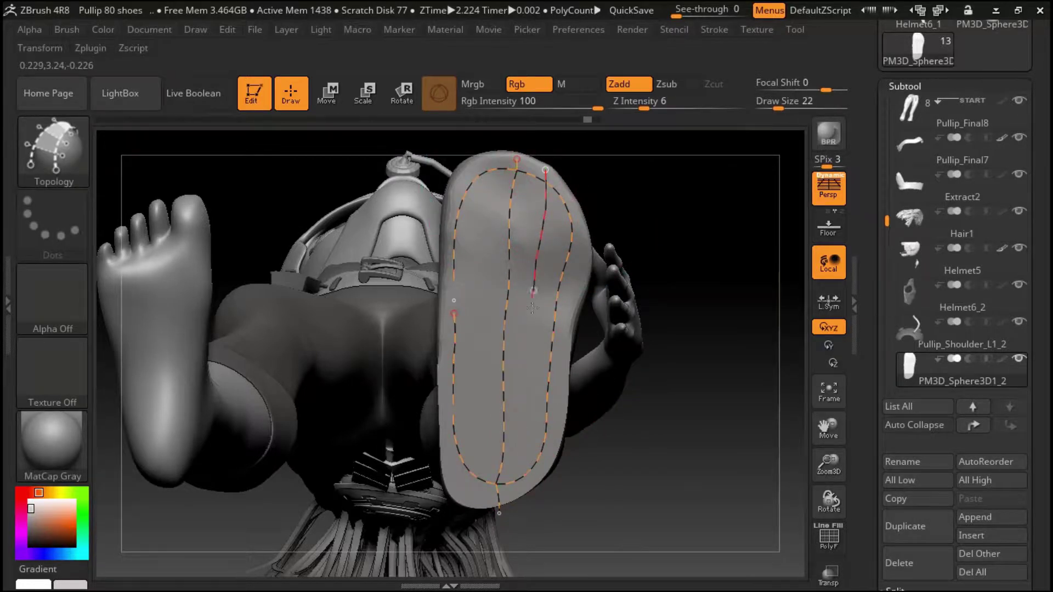
pyautogui.click(527, 512)
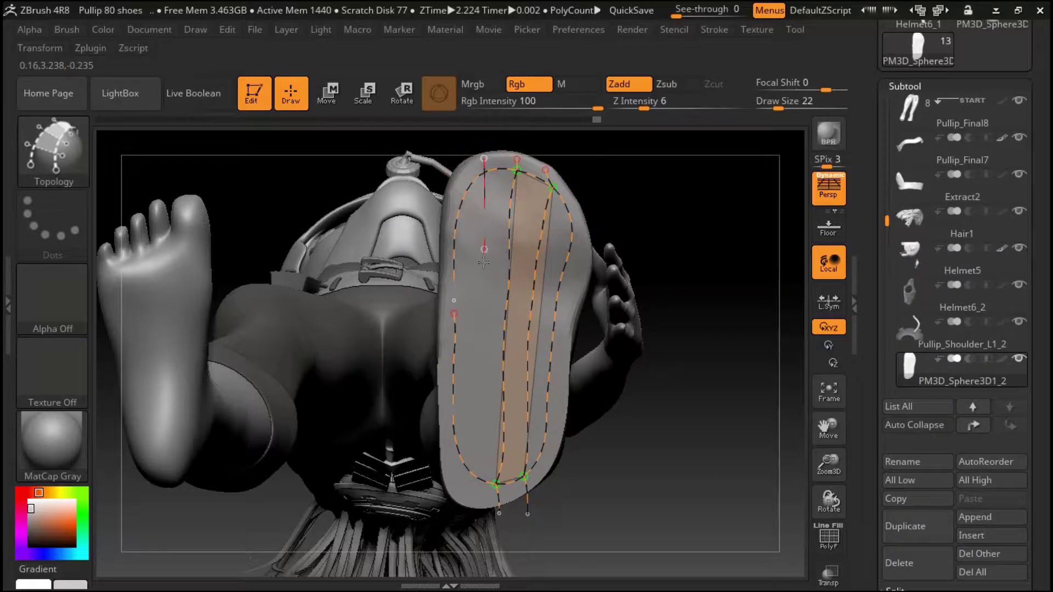
# Add lengthwise and left-edge curves and a toe crosswise curve, then preview the topology as a slab
pyautogui.click(469, 503)
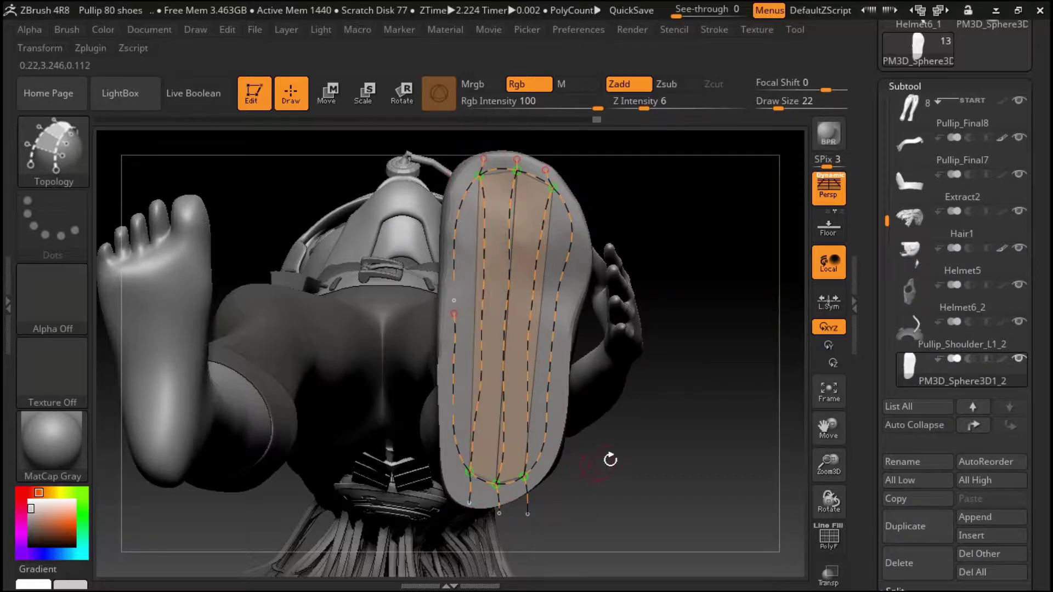
pyautogui.moveTo(451, 162); pyautogui.dragTo(444, 200)
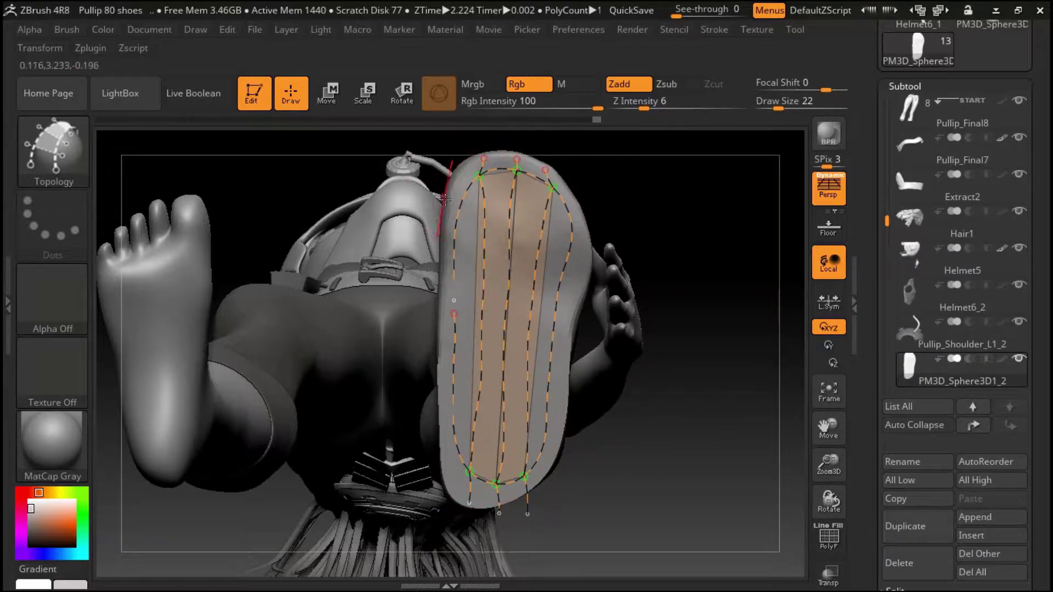
pyautogui.click(578, 217)
pyautogui.press(']')
pyautogui.press(']')
pyautogui.press(']')
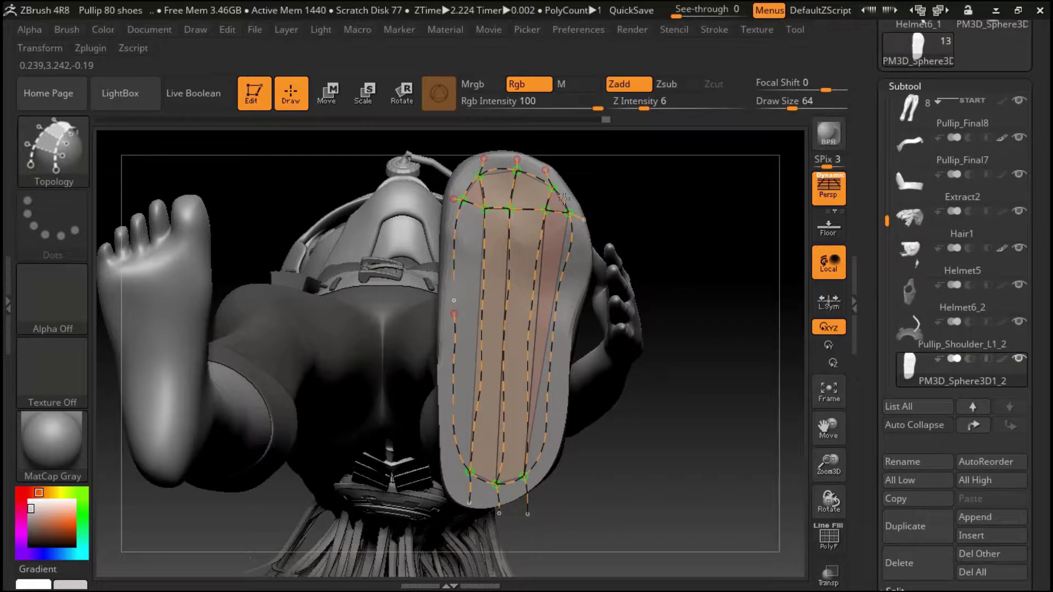
pyautogui.press('shift')
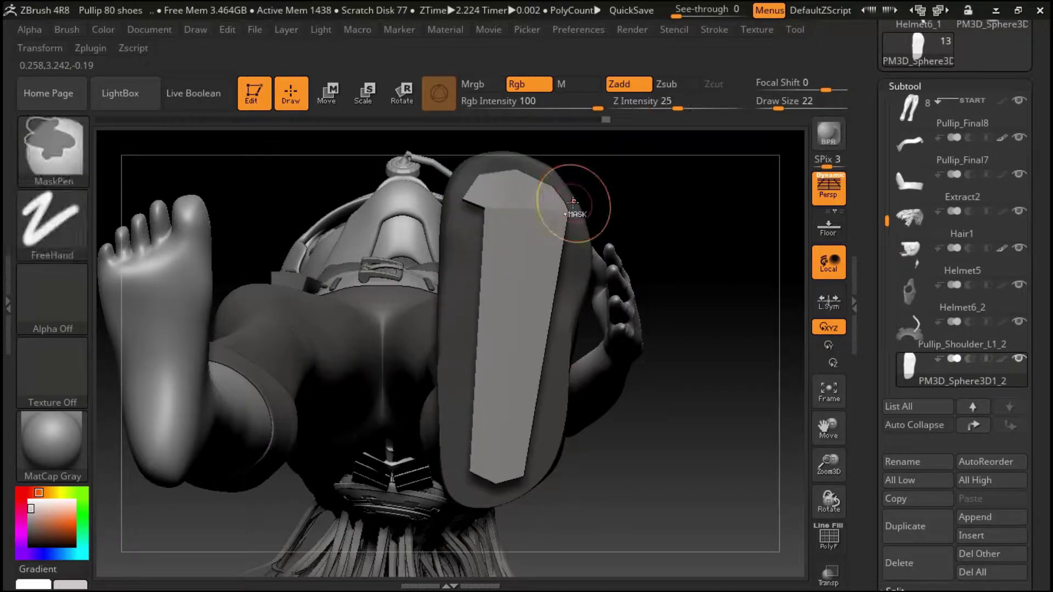
pyautogui.press('[')
pyautogui.press('[')
pyautogui.press('[')
pyautogui.click(566, 203)
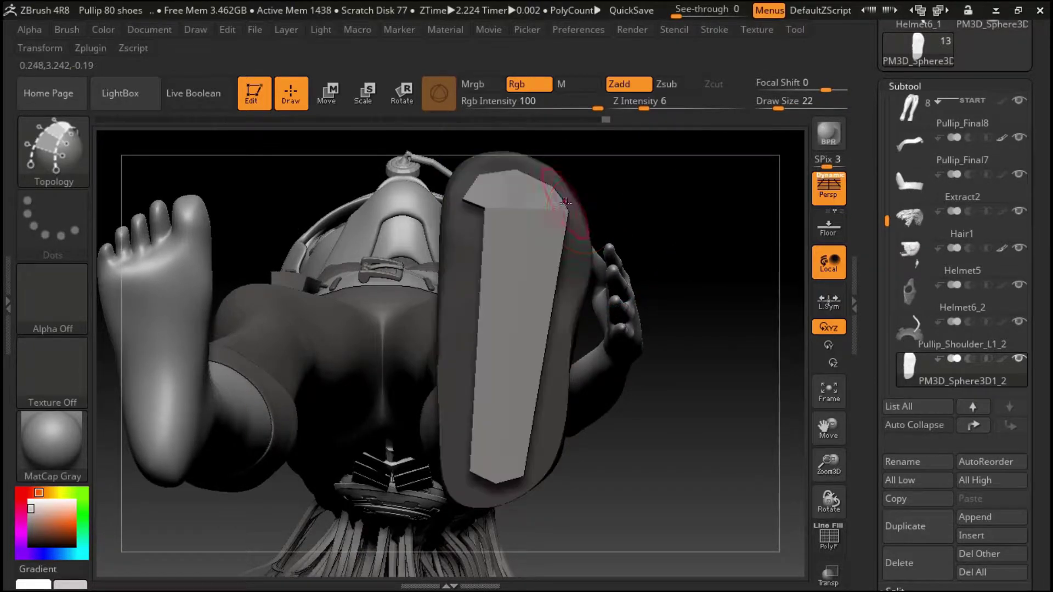
pyautogui.press('shift')
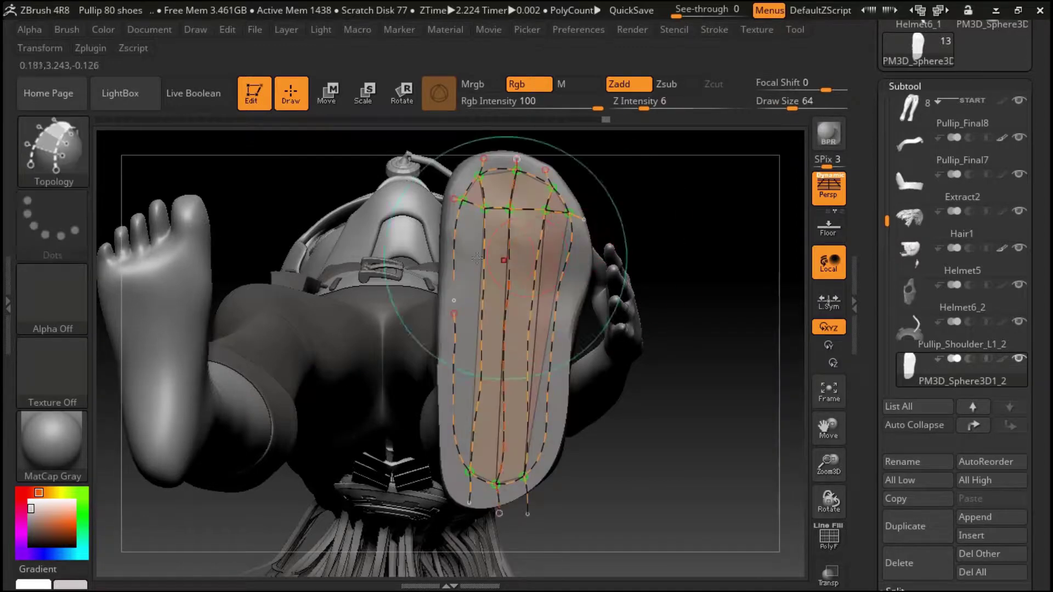
pyautogui.press('shift')
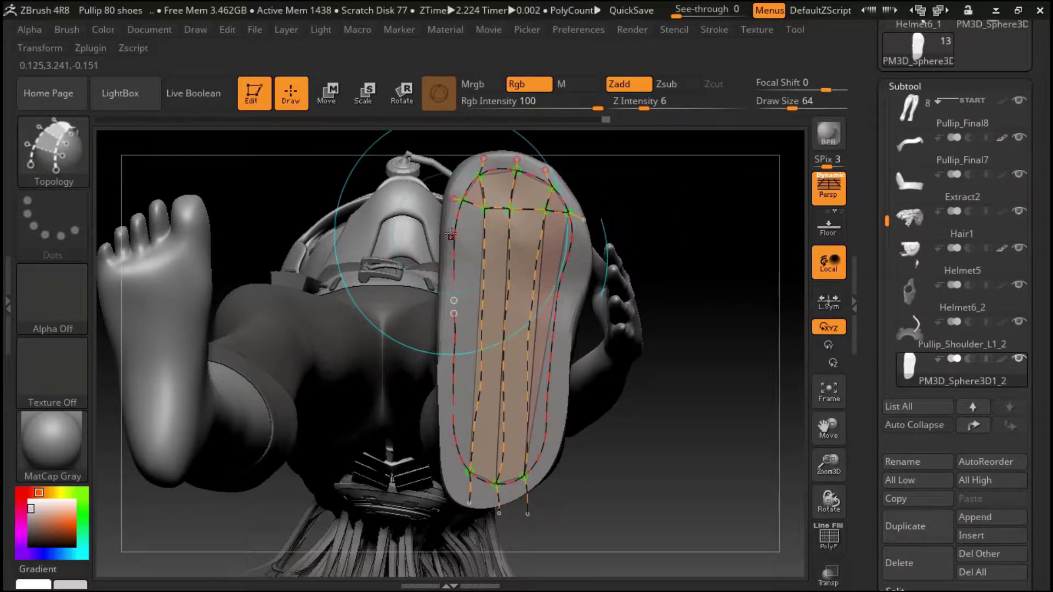
# Draw several crosswise topology rows across the toe half of the sole
pyautogui.click(453, 234)
pyautogui.moveTo(586, 250); pyautogui.dragTo(585, 249)
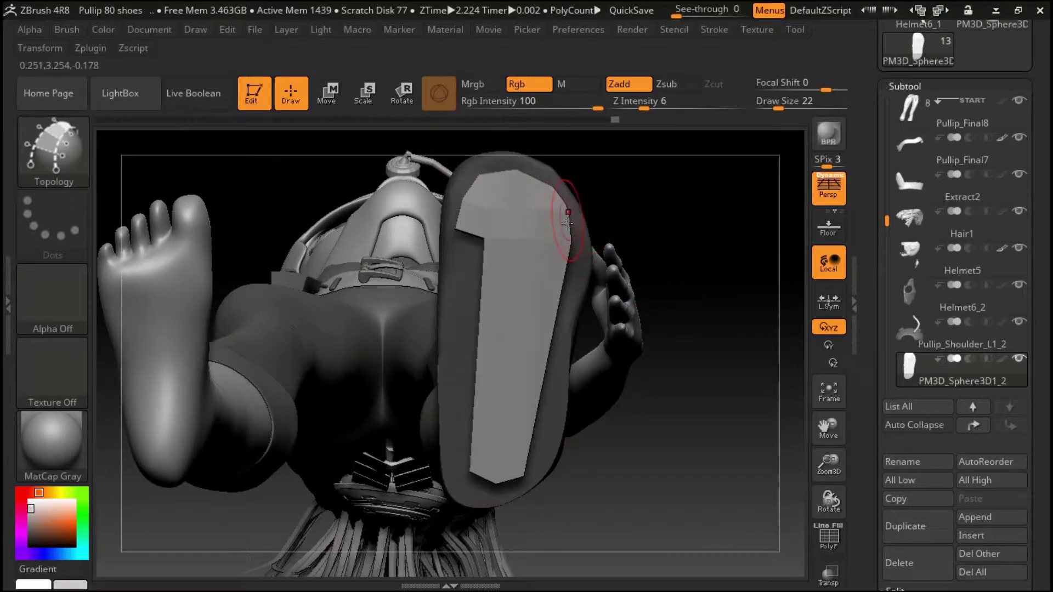
pyautogui.press('[')
pyautogui.press('[')
pyautogui.press('[')
pyautogui.keyDown('shift'); pyautogui.moveTo(447, 250); pyautogui.dragTo(557, 264); pyautogui.keyUp('shift')
pyautogui.click(455, 279)
pyautogui.moveTo(570, 286); pyautogui.dragTo(562, 282)
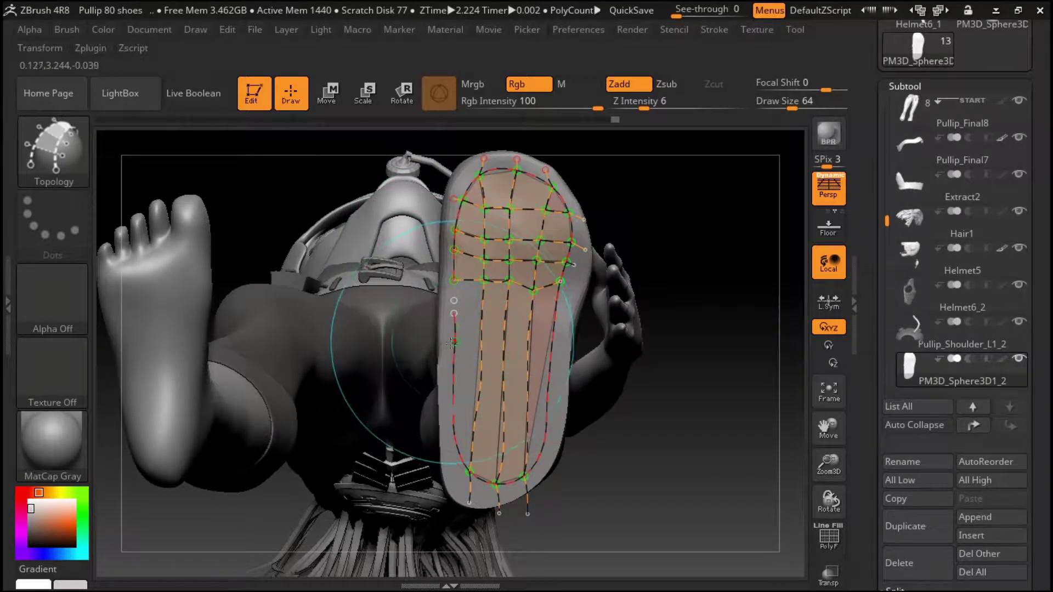
# Extend crosswise topology rows down to the heel, covering the whole sole with quads
pyautogui.moveTo(455, 326); pyautogui.dragTo(548, 326)
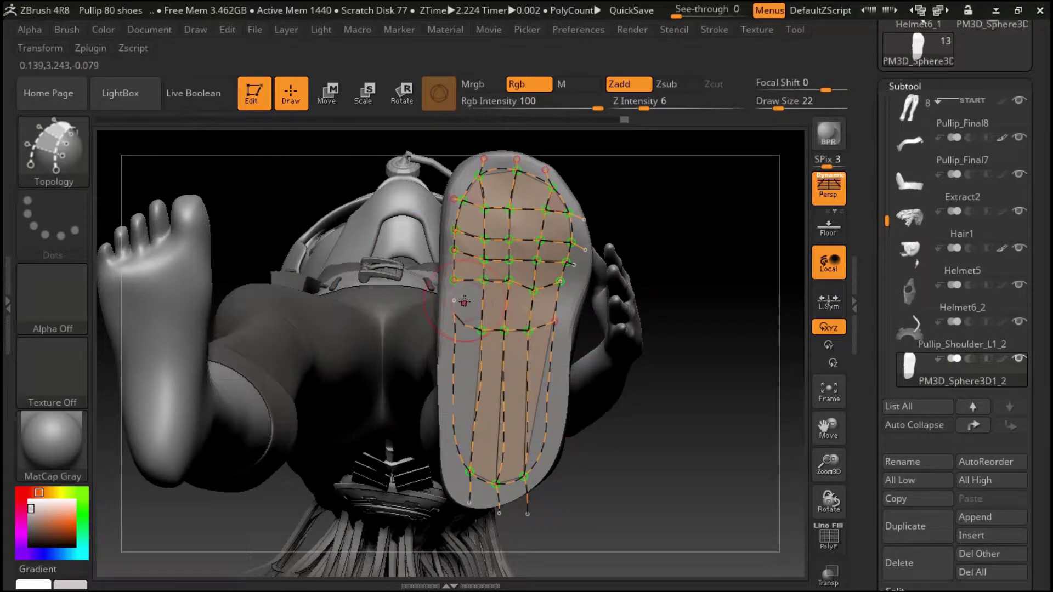
pyautogui.click(453, 280)
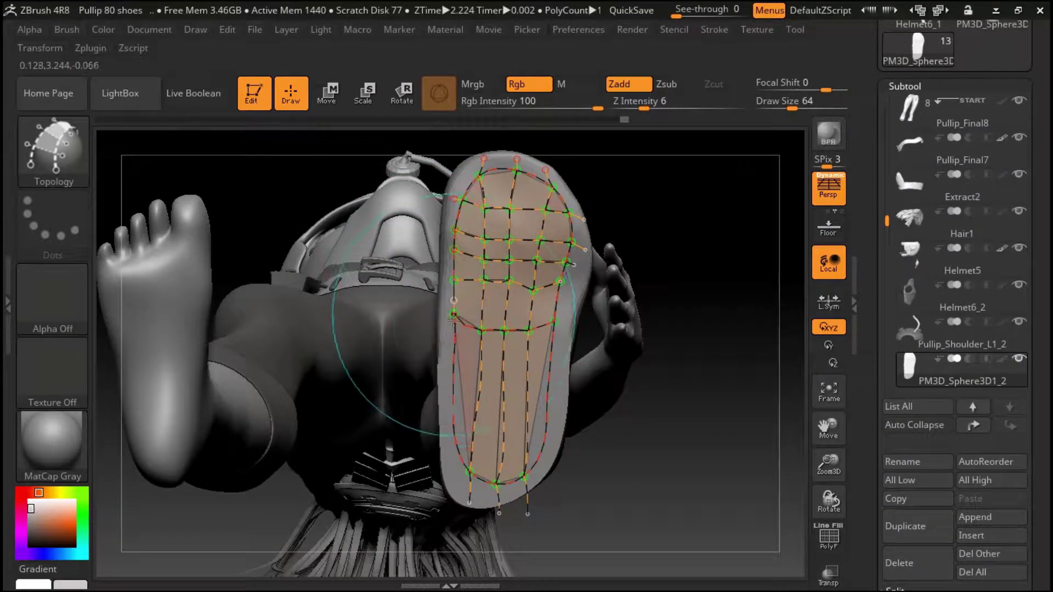
pyautogui.moveTo(445, 359); pyautogui.dragTo(447, 350)
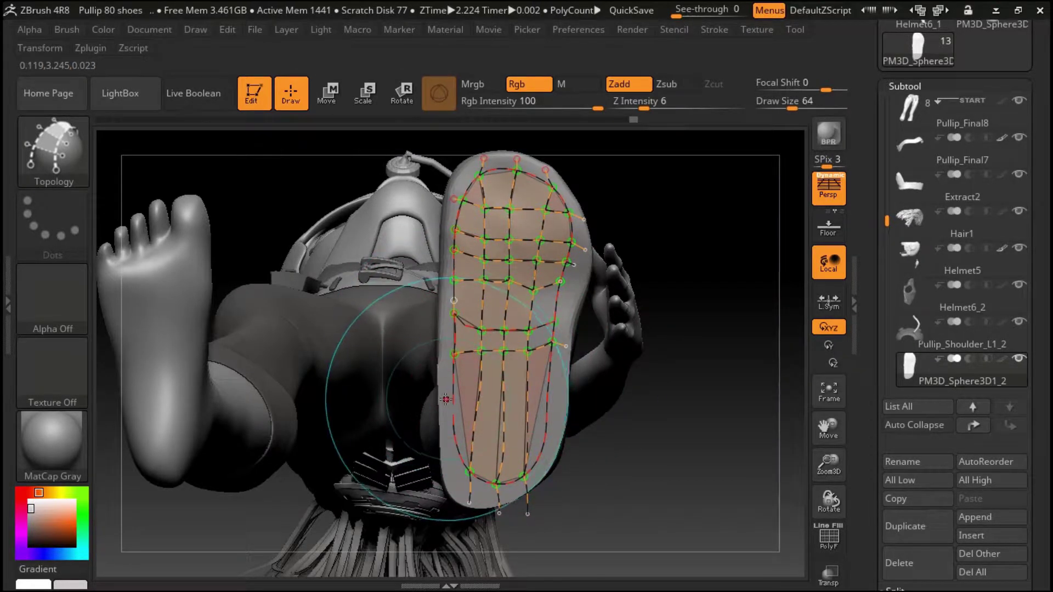
pyautogui.moveTo(453, 382); pyautogui.dragTo(560, 382)
pyautogui.moveTo(453, 421)
pyautogui.mouseDown()
pyautogui.moveTo(554, 418)
pyautogui.moveTo(553, 448)
pyautogui.mouseUp()
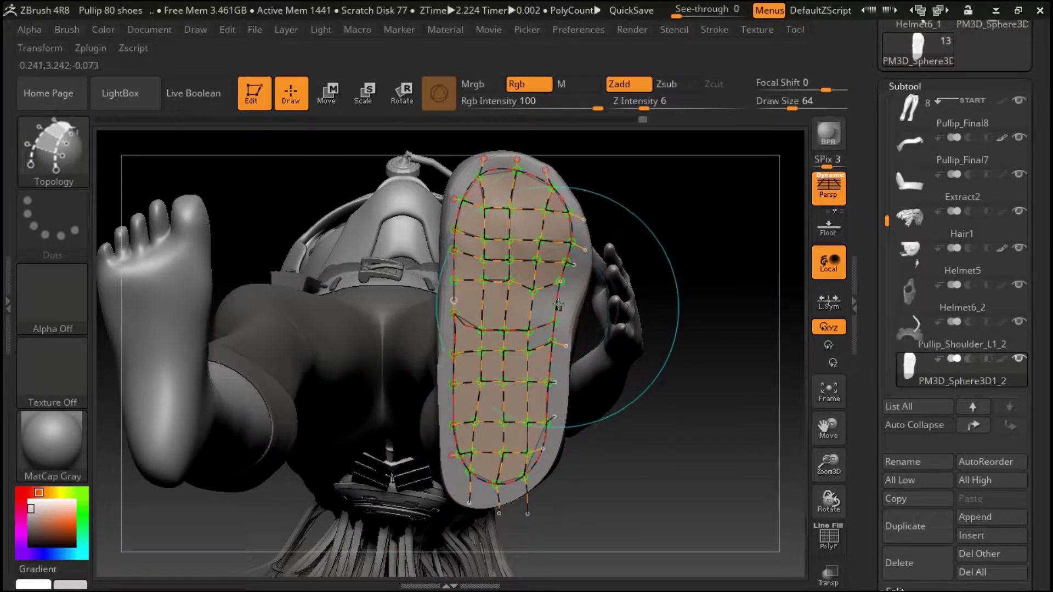
pyautogui.moveTo(561, 281); pyautogui.dragTo(586, 281)
pyautogui.moveTo(554, 321); pyautogui.dragTo(566, 322)
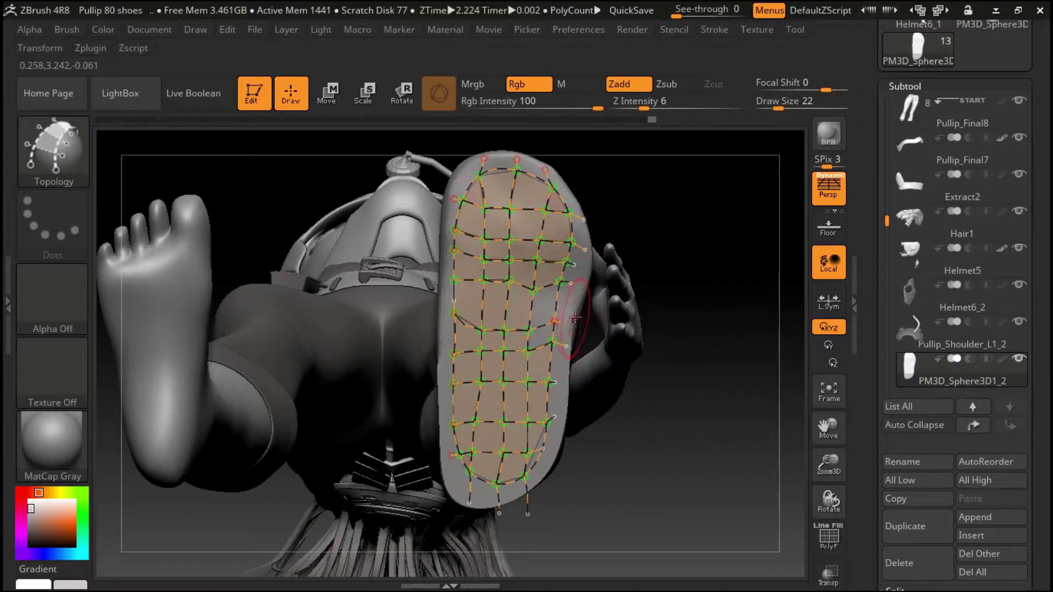
pyautogui.moveTo(570, 283)
pyautogui.mouseDown()
pyautogui.moveTo(450, 296)
pyautogui.moveTo(464, 300)
pyautogui.mouseUp()
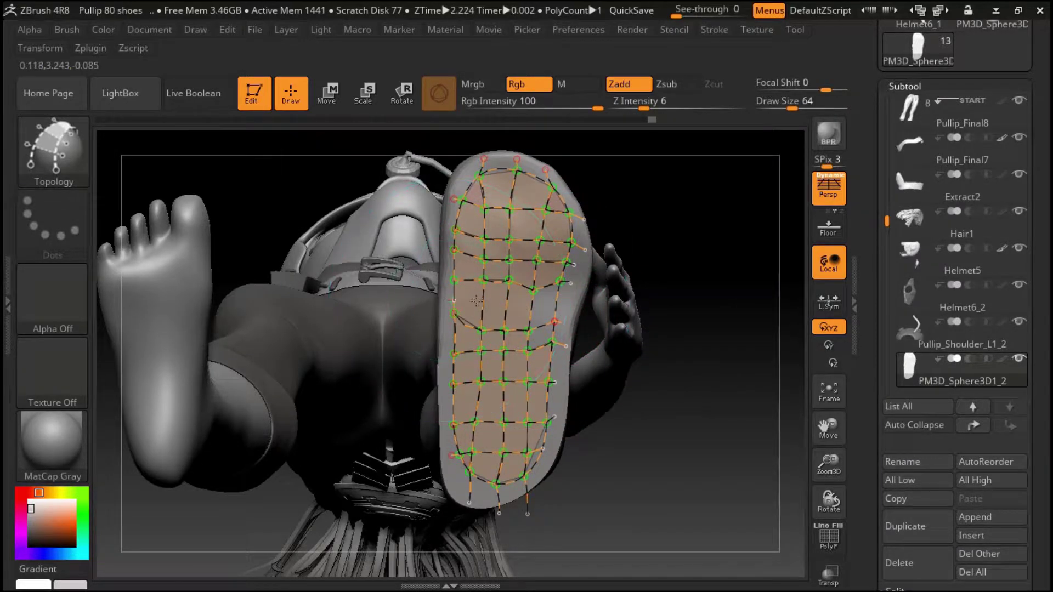
pyautogui.moveTo(551, 310); pyautogui.dragTo(553, 310)
# Change the Draw Size and preview the topology as a thick solid mesh
pyautogui.press('[')
pyautogui.press('[')
pyautogui.press('[')
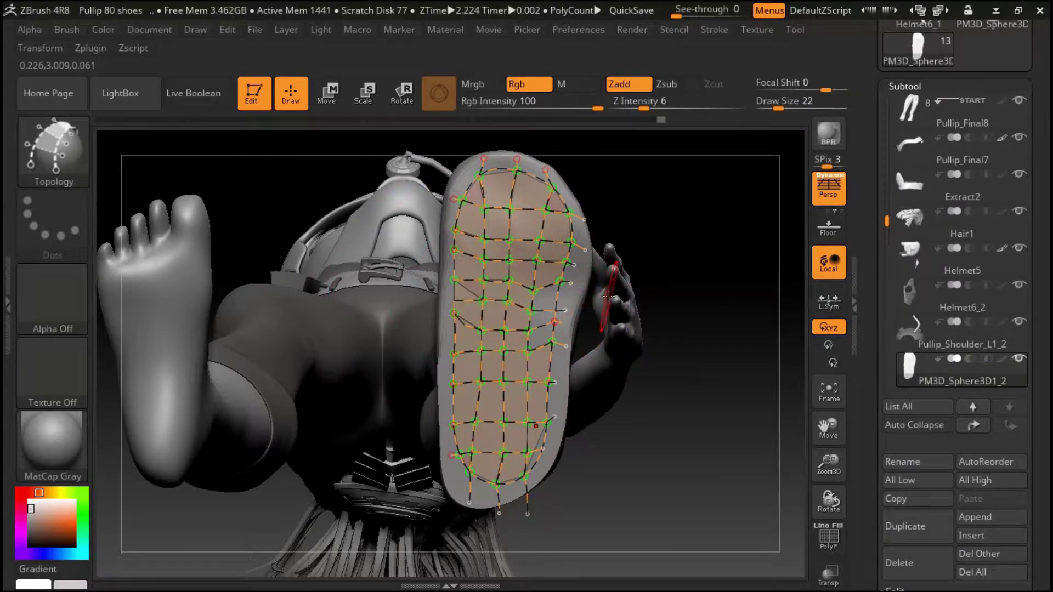
pyautogui.keyDown('ctrl'); pyautogui.click(651, 264); pyautogui.keyUp('ctrl')
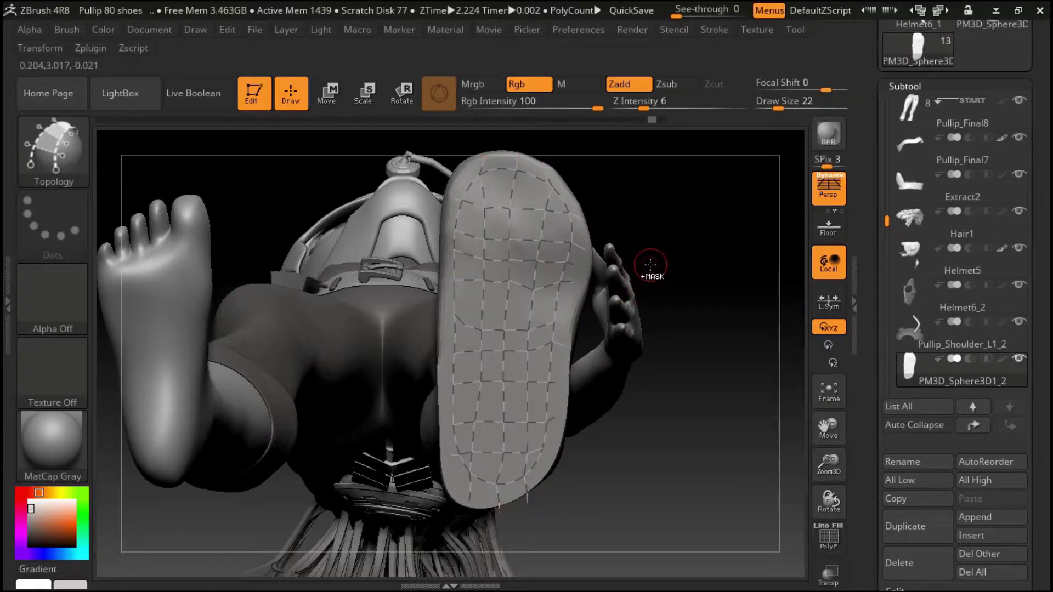
pyautogui.press(']')
pyautogui.press(']')
pyautogui.press(']')
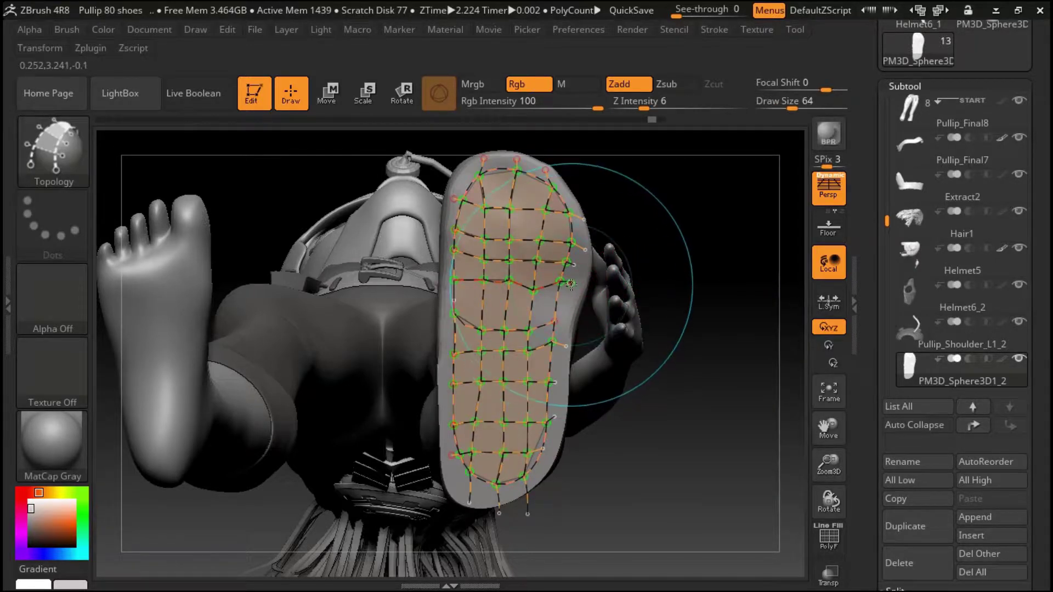
pyautogui.press('[')
pyautogui.press('[')
pyautogui.press('[')
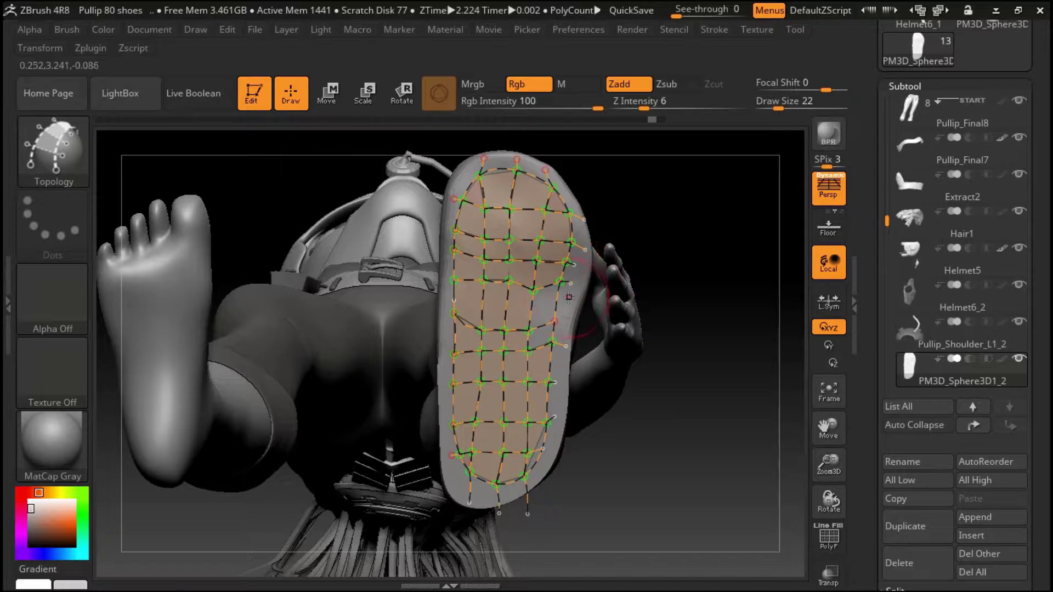
pyautogui.keyDown('ctrl'); pyautogui.click(653, 287); pyautogui.keyUp('ctrl')
pyautogui.press(']')
pyautogui.press(']')
pyautogui.press(']')
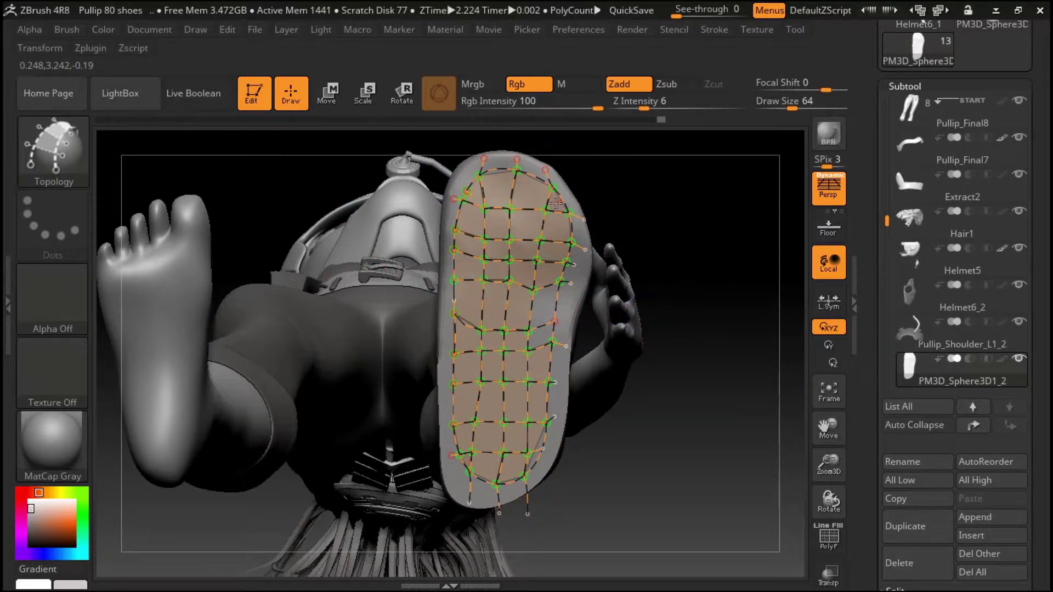
pyautogui.press('[')
pyautogui.press('[')
pyautogui.press('[')
pyautogui.click(597, 258)
# Undo and redo to compare the solid shell against the curves, with Draw Size back at 64
pyautogui.hotkey('ctrl', 'z')
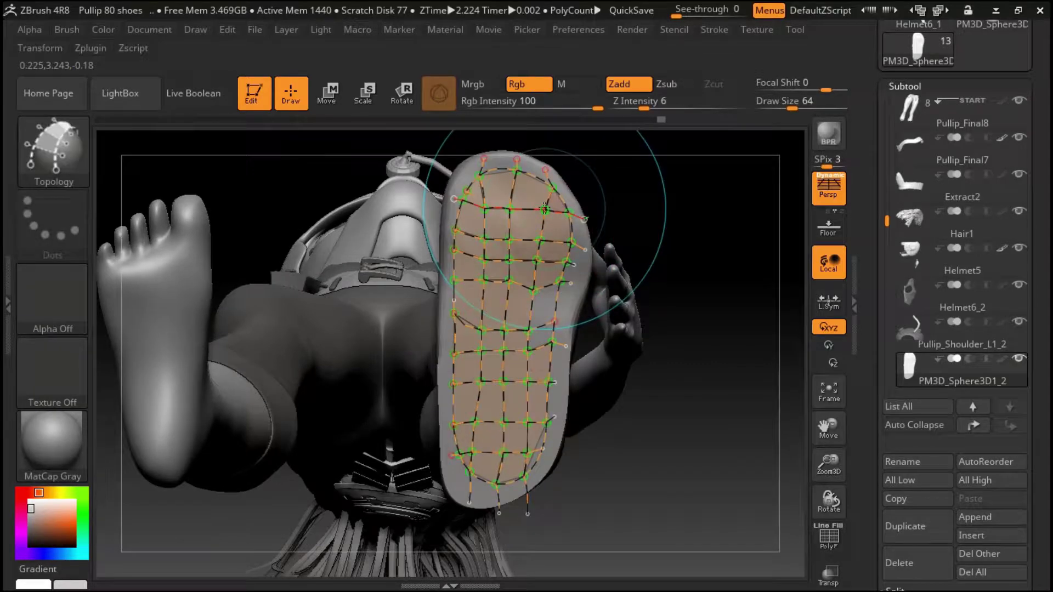
pyautogui.hotkey('ctrl', 'shift', 'z')
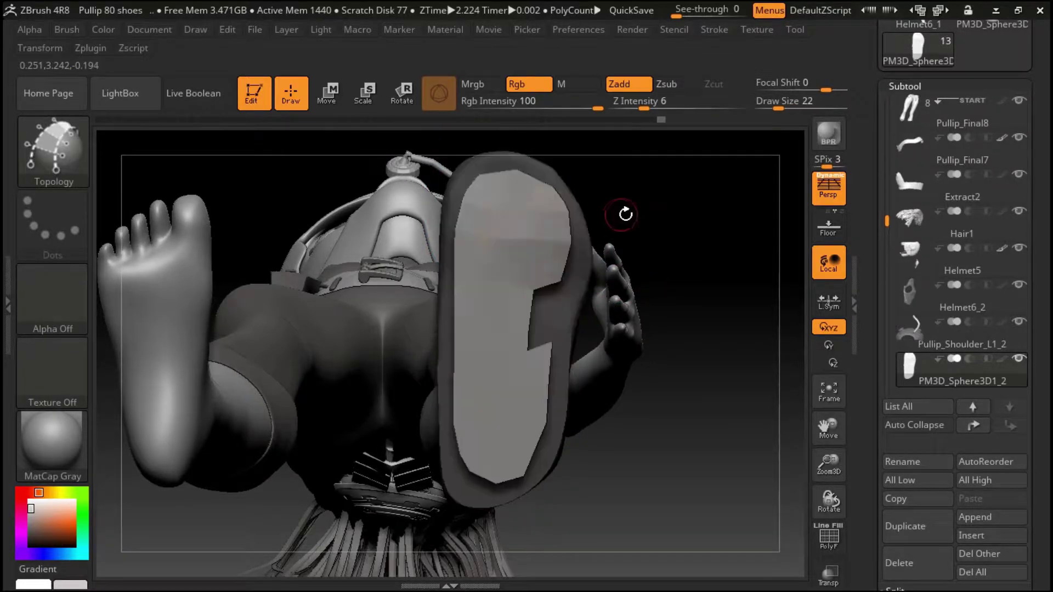
pyautogui.hotkey('ctrl', 'z')
pyautogui.press(']')
pyautogui.press(']')
pyautogui.press(']')
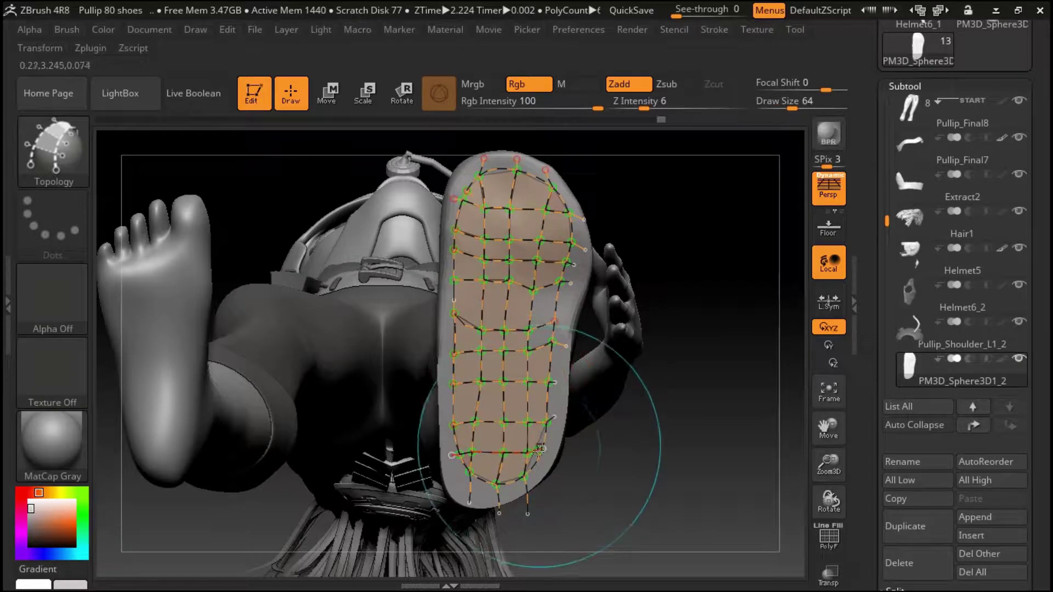
pyautogui.hotkey('ctrl', 'shift', 'z')
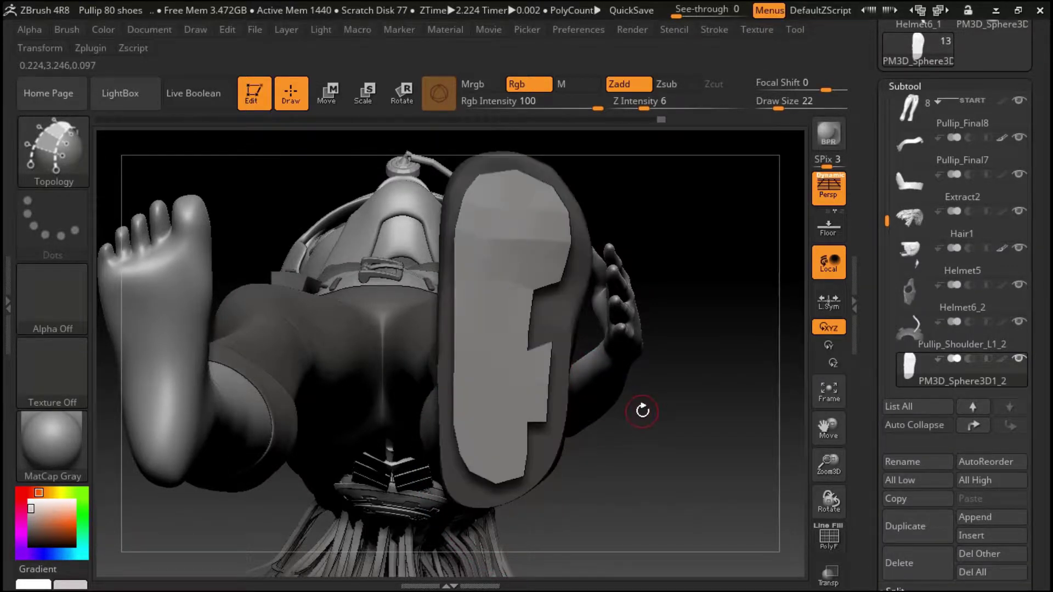
pyautogui.hotkey('ctrl', 'z')
pyautogui.moveTo(680, 221)
pyautogui.mouseDown()
pyautogui.moveTo(676, 365)
pyautogui.moveTo(683, 246)
pyautogui.mouseUp()
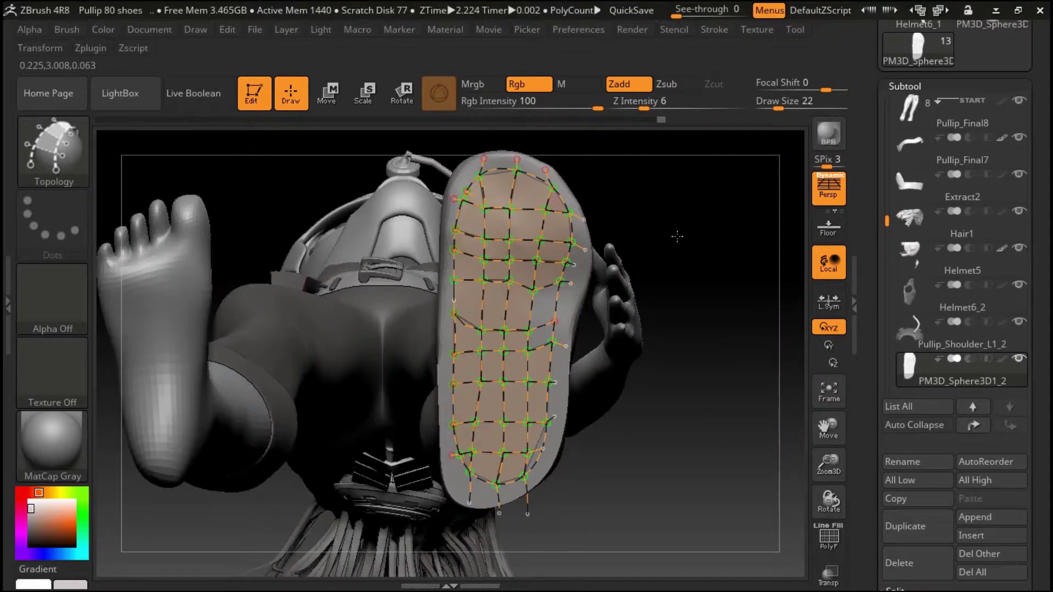
pyautogui.moveTo(689, 271)
pyautogui.mouseDown()
pyautogui.moveTo(665, 216)
pyautogui.moveTo(664, 329)
pyautogui.moveTo(664, 254)
pyautogui.moveTo(664, 322)
pyautogui.moveTo(664, 266)
pyautogui.moveTo(650, 265)
pyautogui.mouseUp()
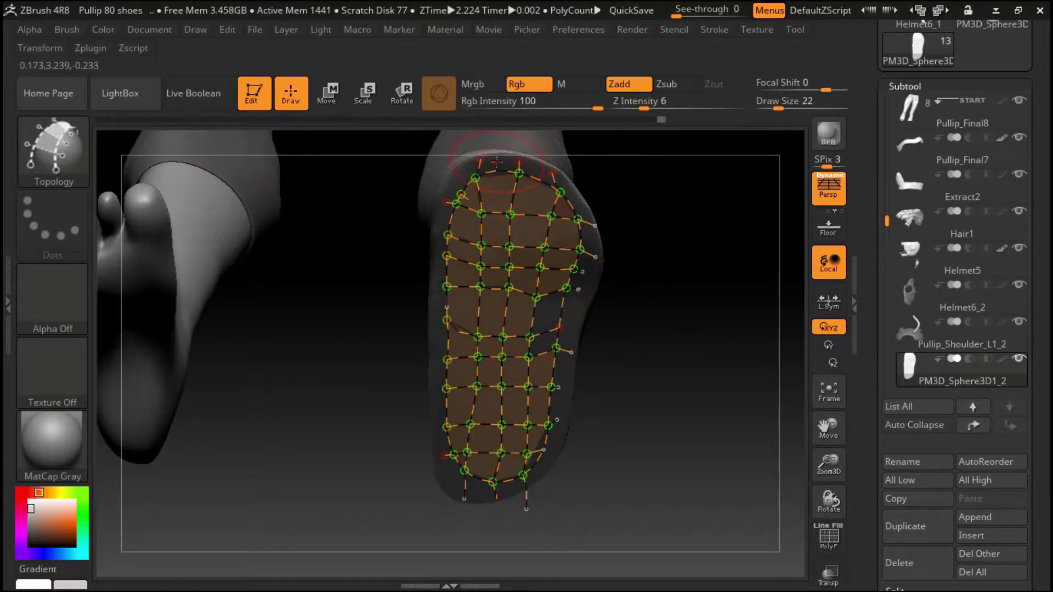
pyautogui.moveTo(660, 188)
pyautogui.mouseDown()
pyautogui.moveTo(667, 308)
pyautogui.moveTo(604, 259)
pyautogui.moveTo(616, 195)
pyautogui.moveTo(686, 198)
pyautogui.moveTo(663, 282)
pyautogui.moveTo(665, 369)
pyautogui.moveTo(672, 299)
pyautogui.moveTo(661, 219)
pyautogui.mouseUp()
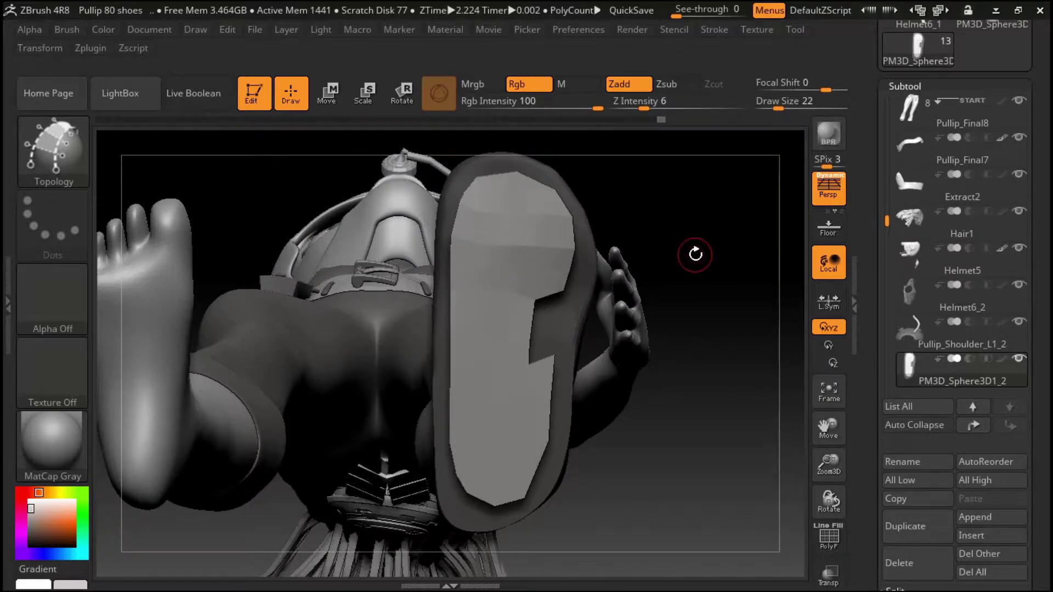
pyautogui.press('a')
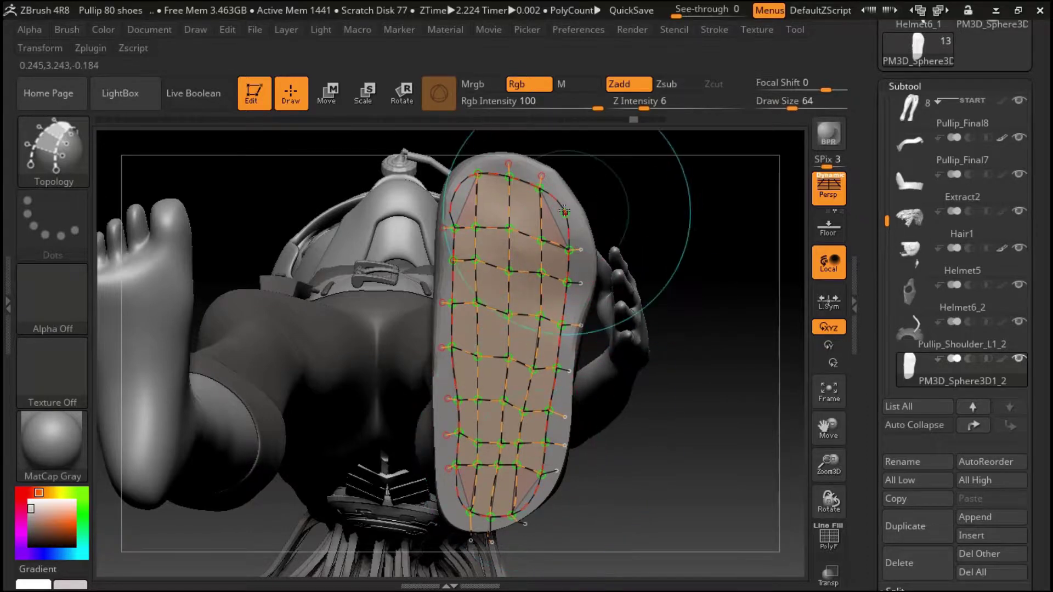
# Set Draw Size to 64 and preview the sole as a solid shell, then revert to the grid
pyautogui.press(']')
pyautogui.press(']')
pyautogui.press(']')
pyautogui.press(']')
pyautogui.press(']')
pyautogui.press(']')
pyautogui.press(']')
pyautogui.press(']')
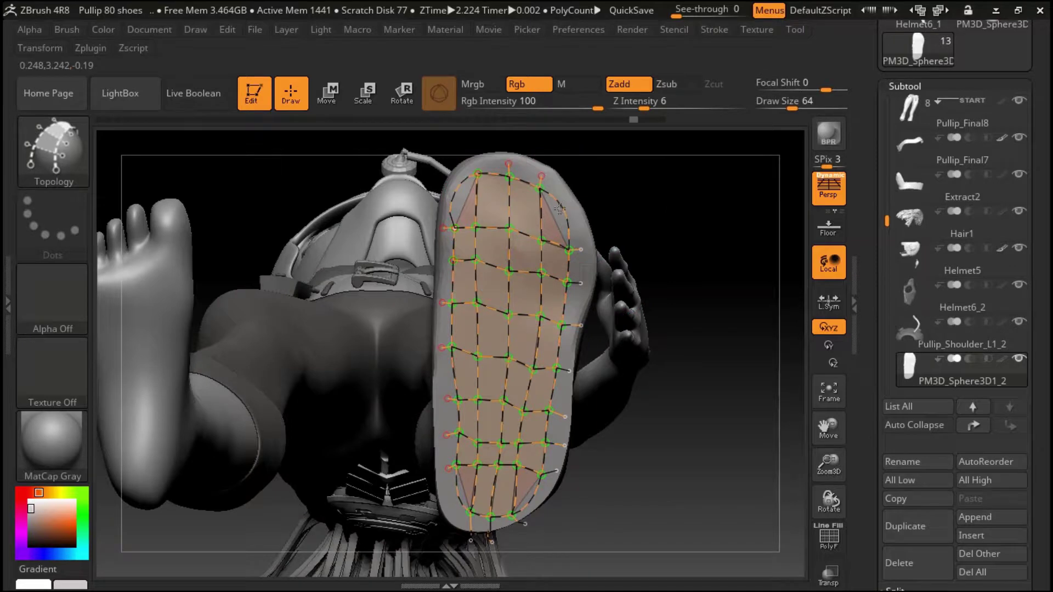
pyautogui.click(555, 212)
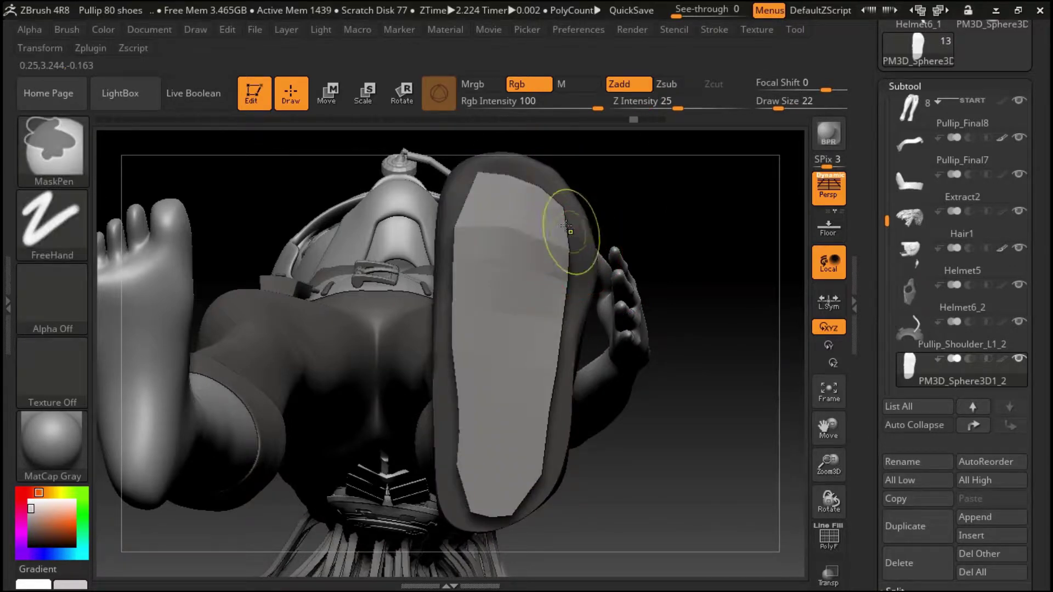
pyautogui.hotkey('ctrl', 'z')
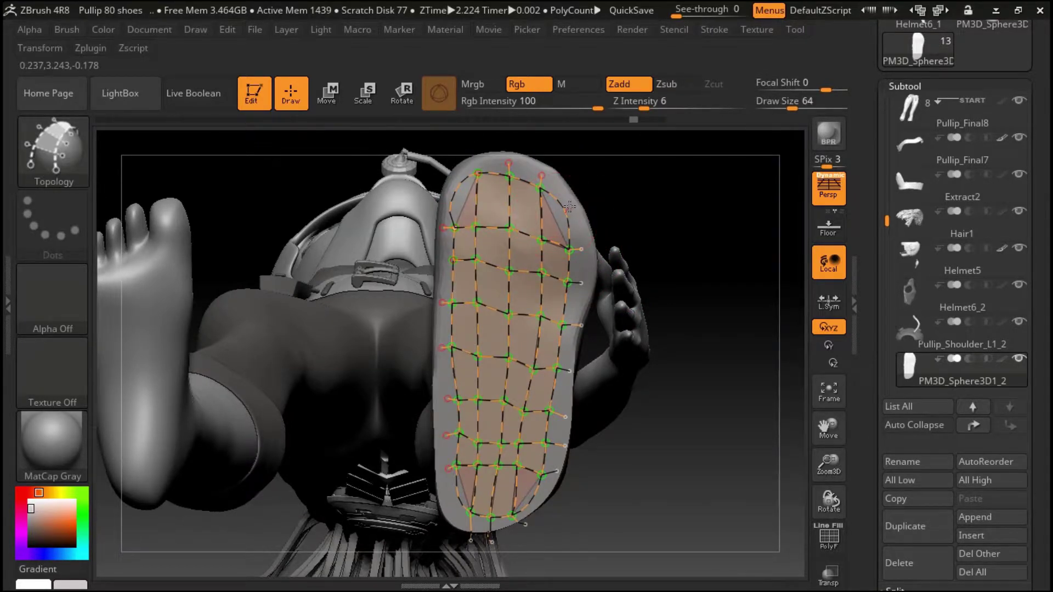
pyautogui.click(569, 206)
pyautogui.hotkey('ctrl', 'z')
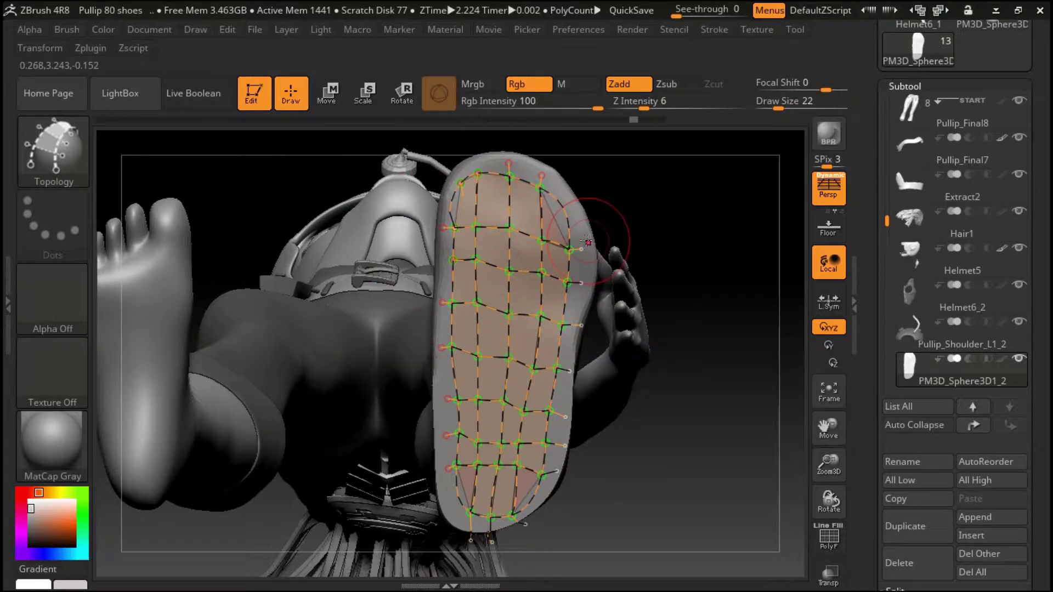
# Try adding topology edges at the sole's right edge and bottom, then undo them
pyautogui.moveTo(564, 209); pyautogui.dragTo(553, 220)
pyautogui.moveTo(530, 503); pyautogui.dragTo(527, 492)
pyautogui.hotkey('ctrl', 'z')
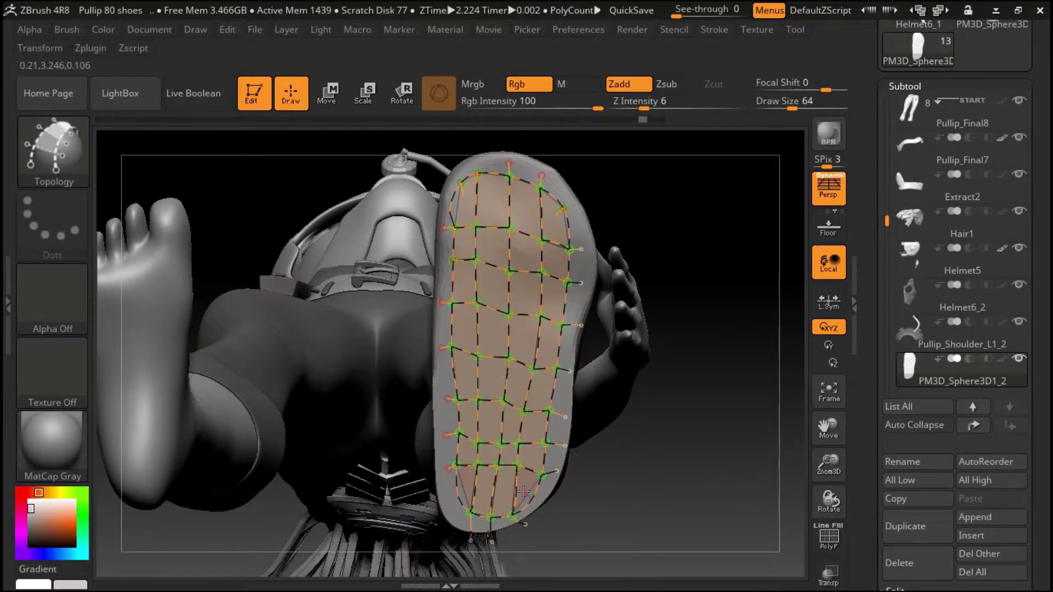
pyautogui.moveTo(523, 492); pyautogui.dragTo(621, 484)
pyautogui.hotkey('ctrl', 'z')
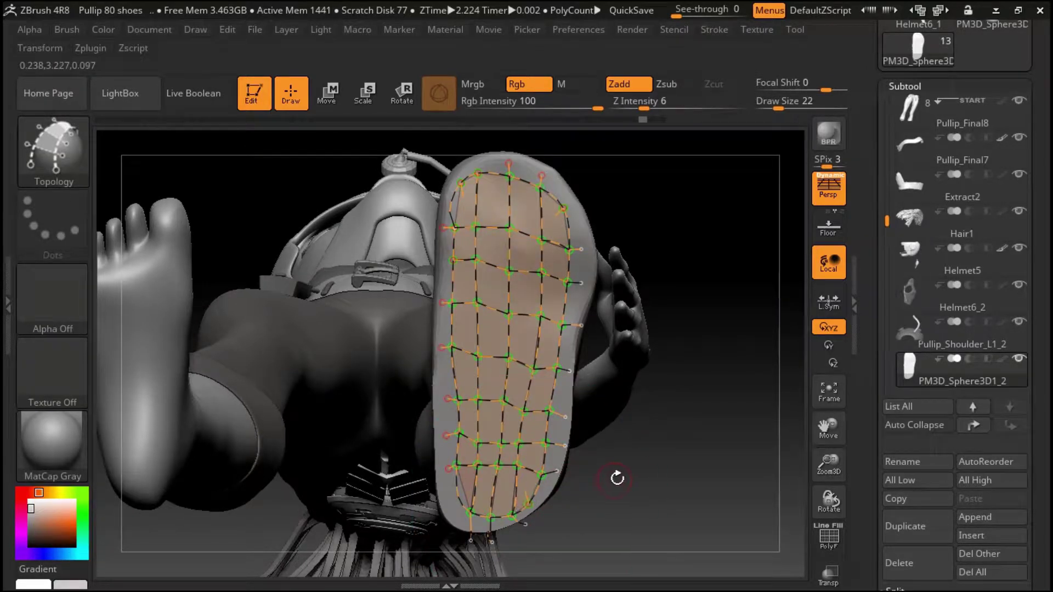
# Enlarge the brush, preview the sole as a thin solid skin, and orbit to the feet
pyautogui.press('ctrl')
pyautogui.press('ctrl')
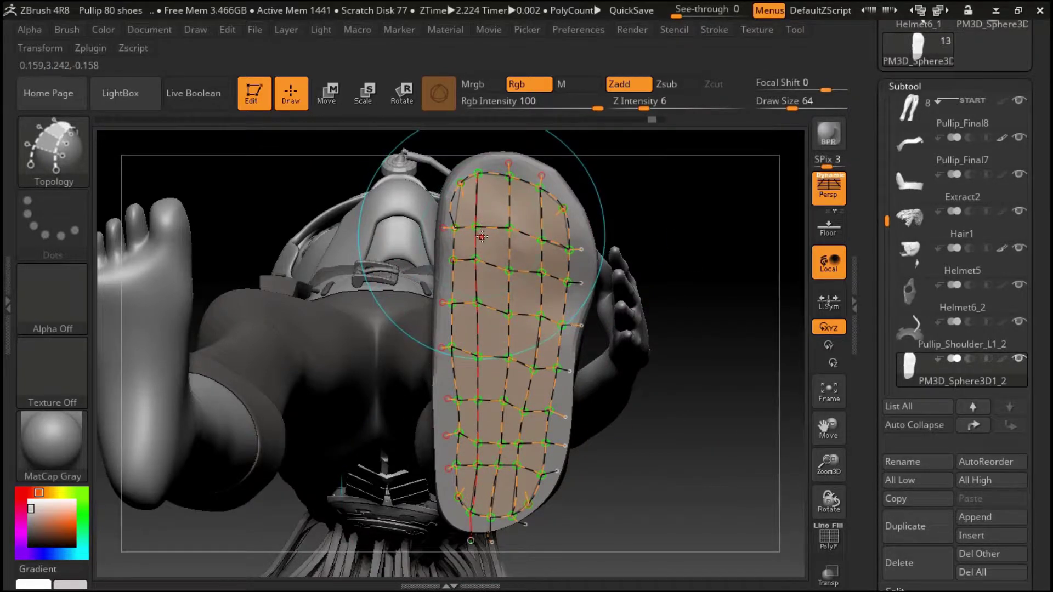
pyautogui.press('ctrl')
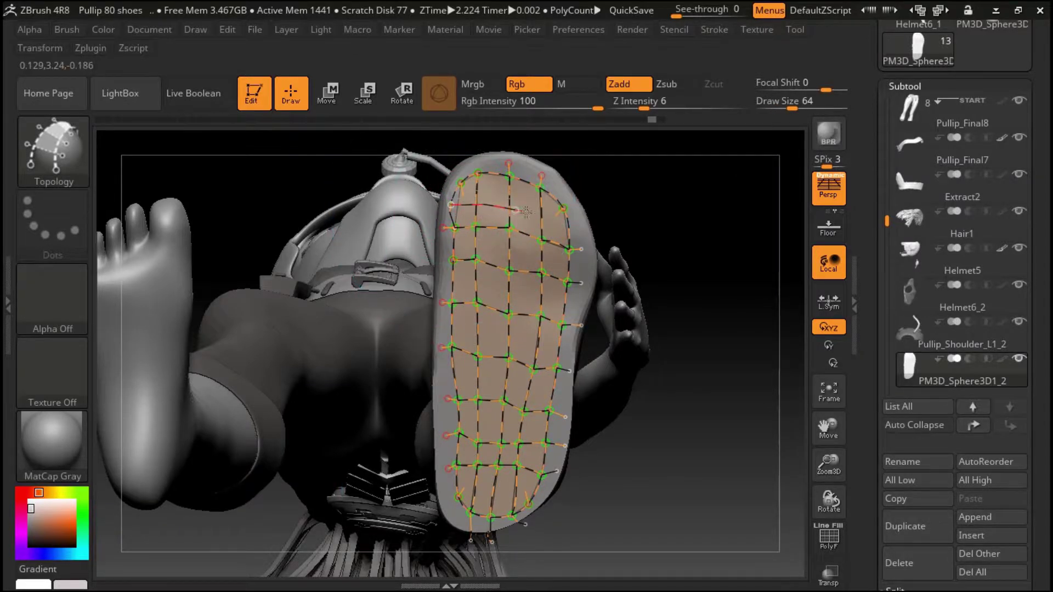
pyautogui.keyDown('ctrl'); pyautogui.moveTo(570, 222); pyautogui.dragTo(618, 234); pyautogui.keyUp('ctrl')
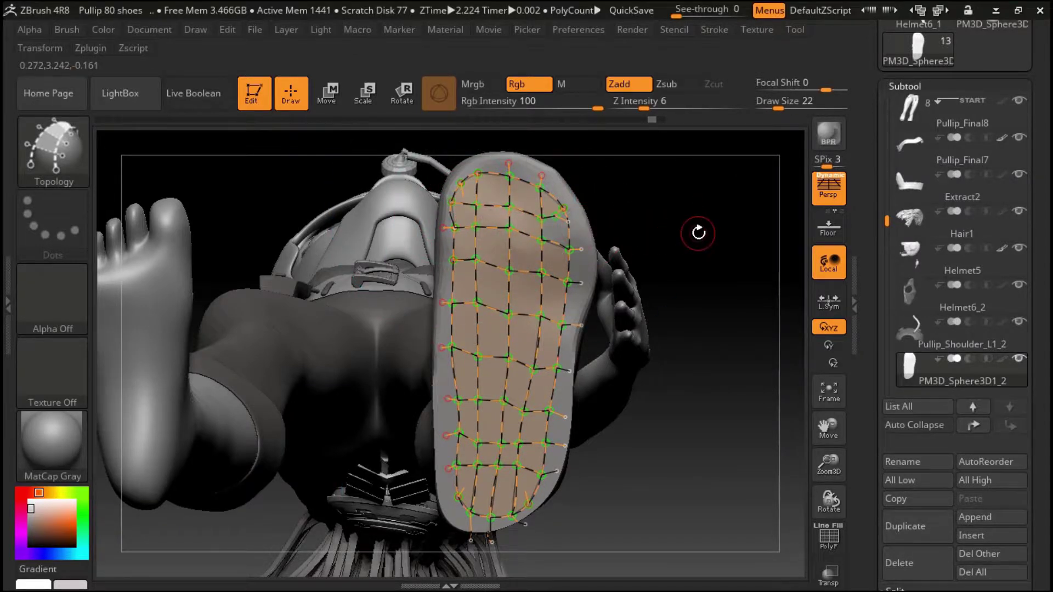
pyautogui.hotkey('ctrl', 'z')
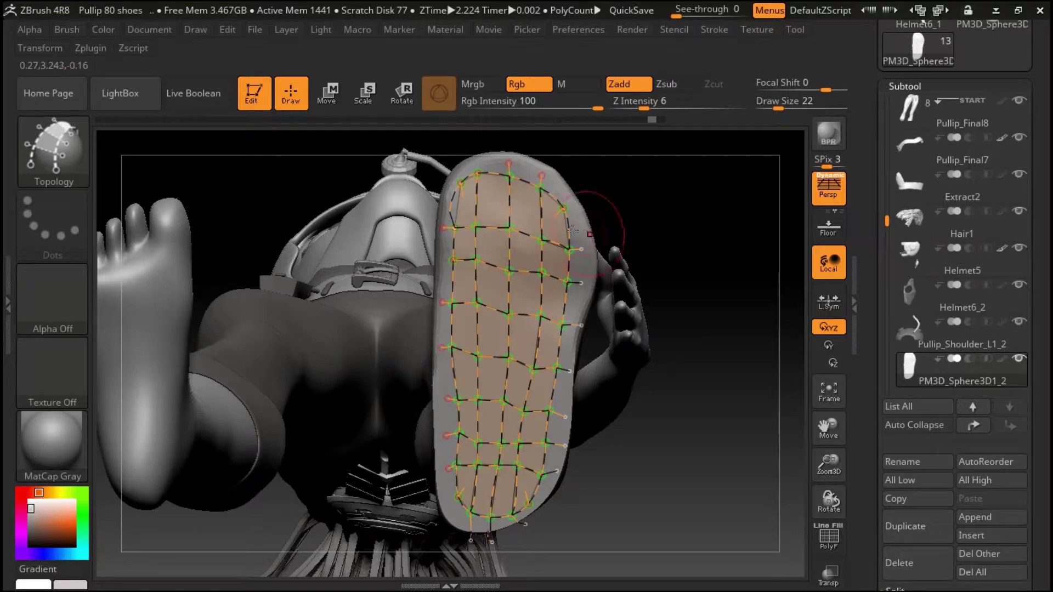
pyautogui.press('ctrl')
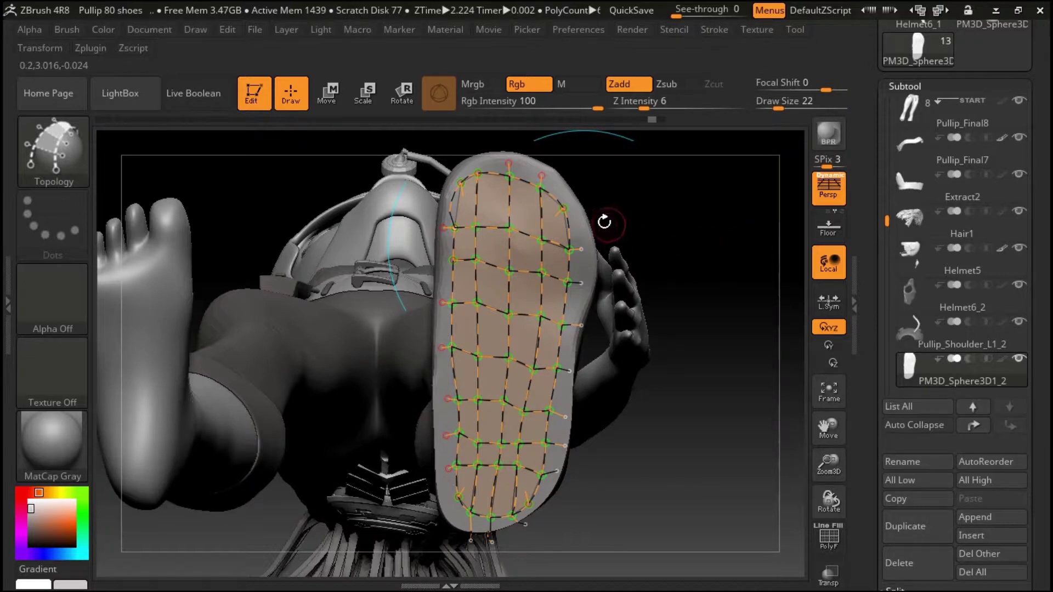
pyautogui.press('a')
pyautogui.moveTo(700, 196)
pyautogui.mouseDown()
pyautogui.moveTo(695, 357)
pyautogui.moveTo(651, 352)
pyautogui.moveTo(683, 245)
pyautogui.moveTo(717, 195)
pyautogui.moveTo(686, 268)
pyautogui.moveTo(687, 375)
pyautogui.mouseUp()
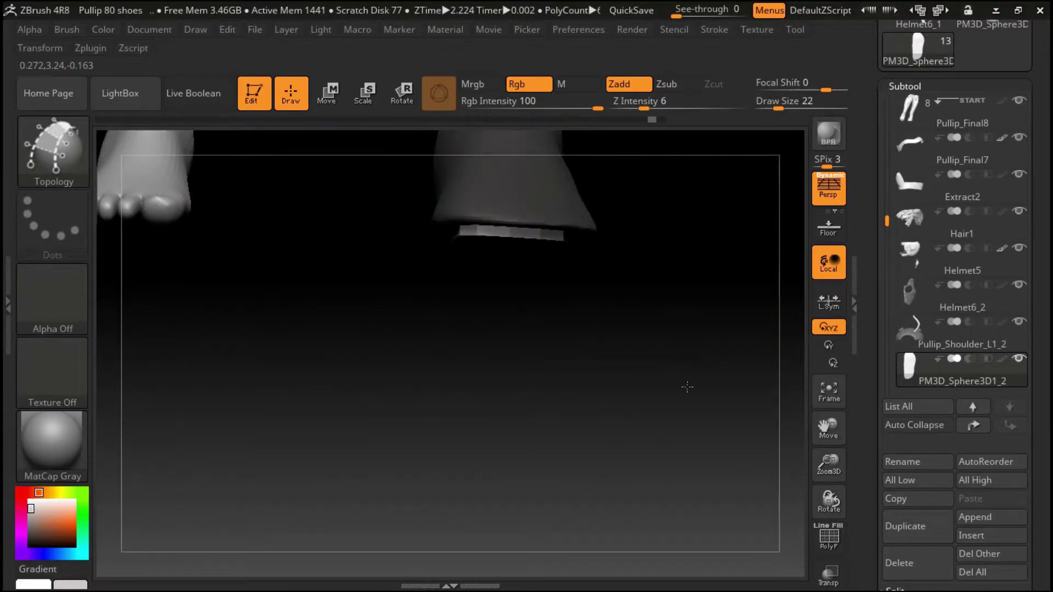
# Scale the sole subtool up with Transpose Scale and nudge it slightly upward
pyautogui.moveTo(708, 322); pyautogui.dragTo(718, 306)
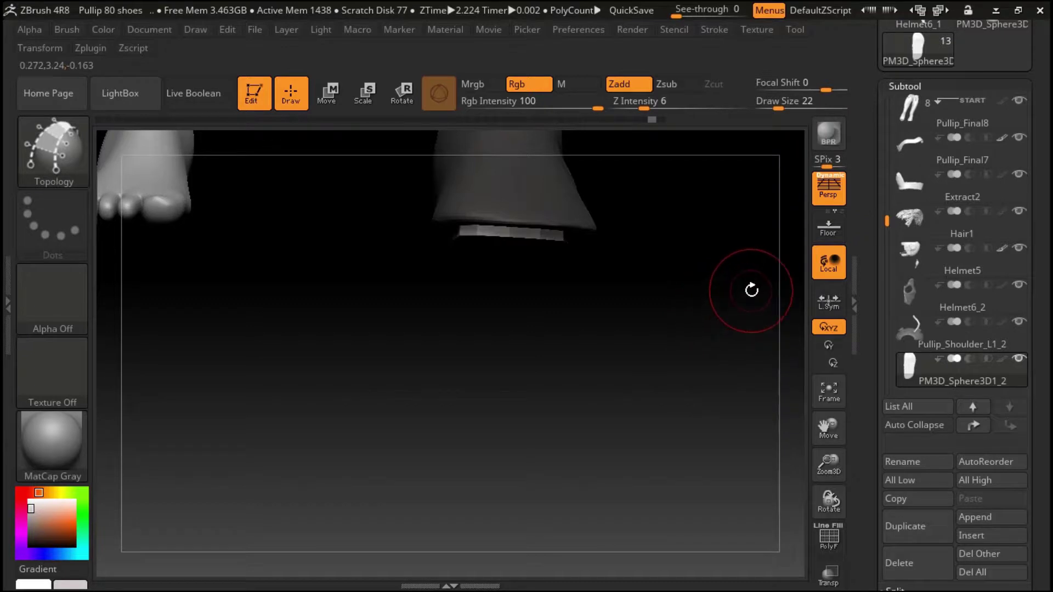
pyautogui.moveTo(829, 427)
pyautogui.mouseDown()
pyautogui.moveTo(825, 492)
pyautogui.moveTo(826, 482)
pyautogui.mouseUp()
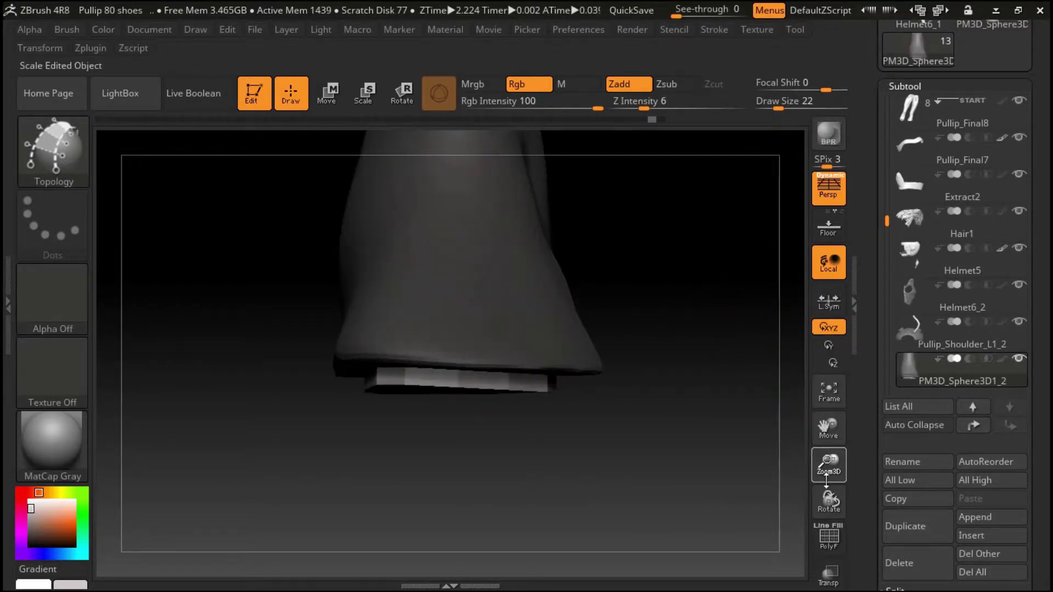
pyautogui.moveTo(666, 206)
pyautogui.mouseDown()
pyautogui.moveTo(681, 110)
pyautogui.moveTo(421, 126)
pyautogui.mouseUp()
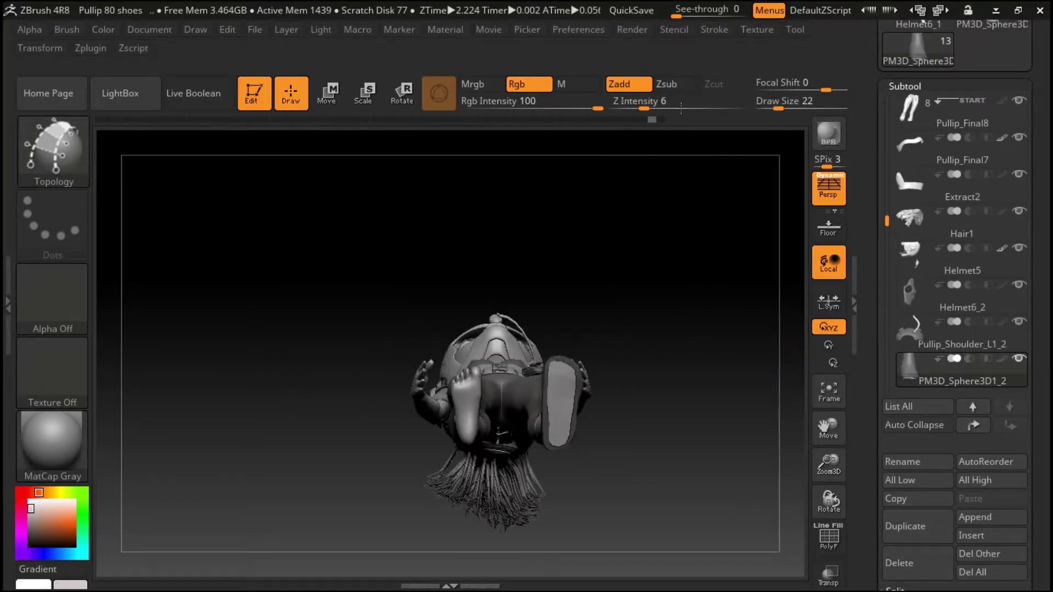
pyautogui.click(366, 92)
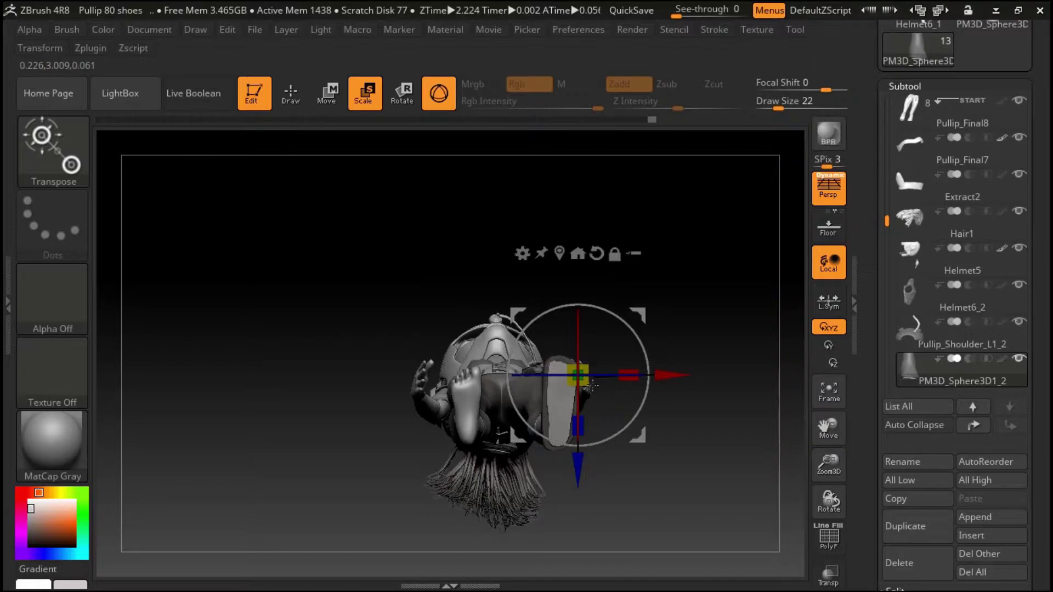
pyautogui.moveTo(580, 374); pyautogui.dragTo(591, 369)
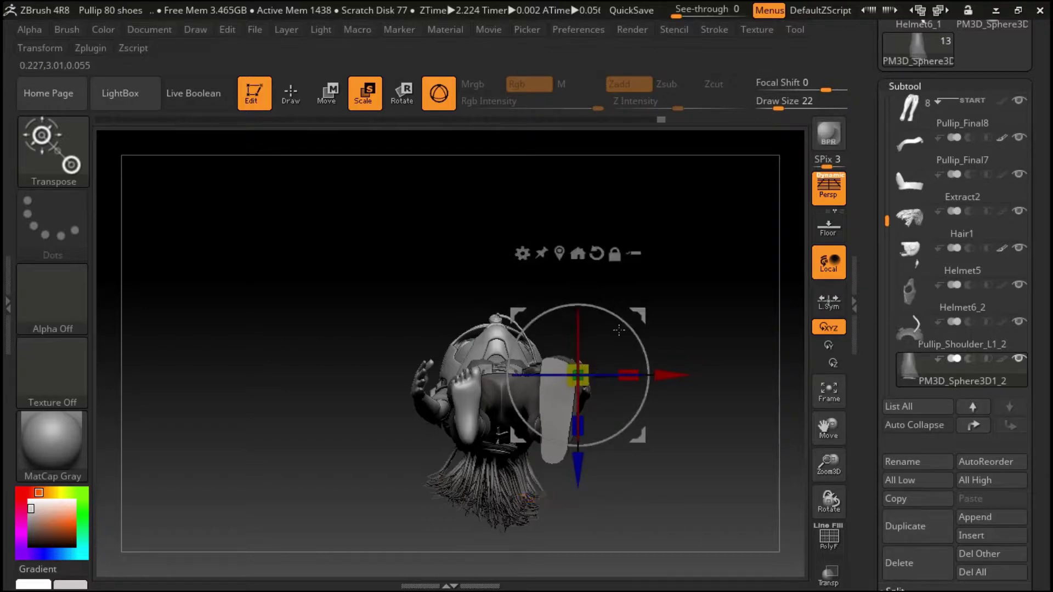
pyautogui.moveTo(641, 310); pyautogui.dragTo(643, 302)
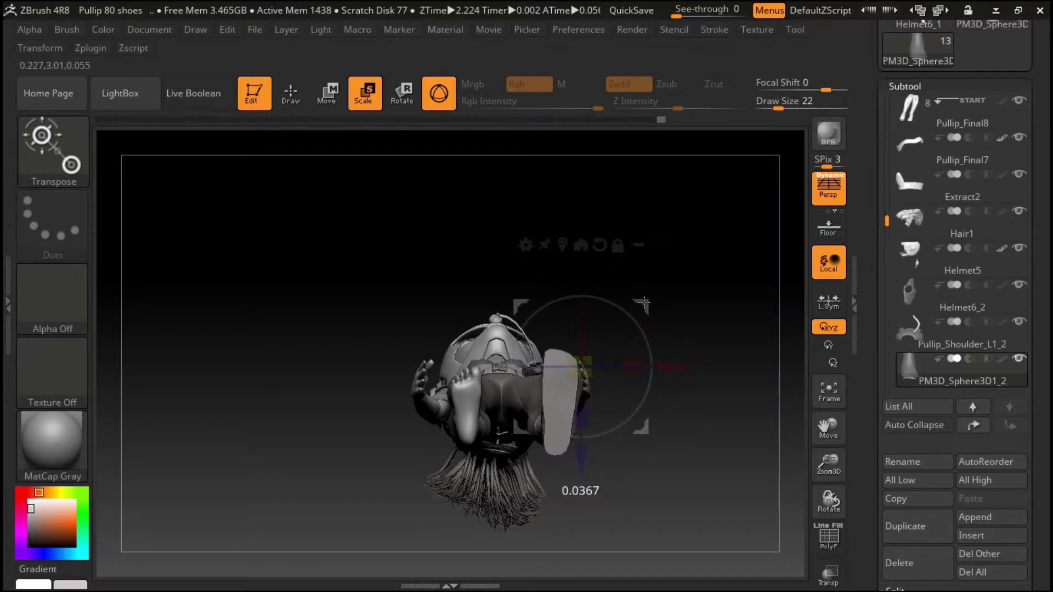
# Zoom in on the foot to check the sole underneath, then return to Draw mode
pyautogui.moveTo(667, 221)
pyautogui.mouseDown()
pyautogui.moveTo(694, 383)
pyautogui.moveTo(690, 276)
pyautogui.moveTo(706, 197)
pyautogui.moveTo(674, 263)
pyautogui.moveTo(566, 181)
pyautogui.mouseUp()
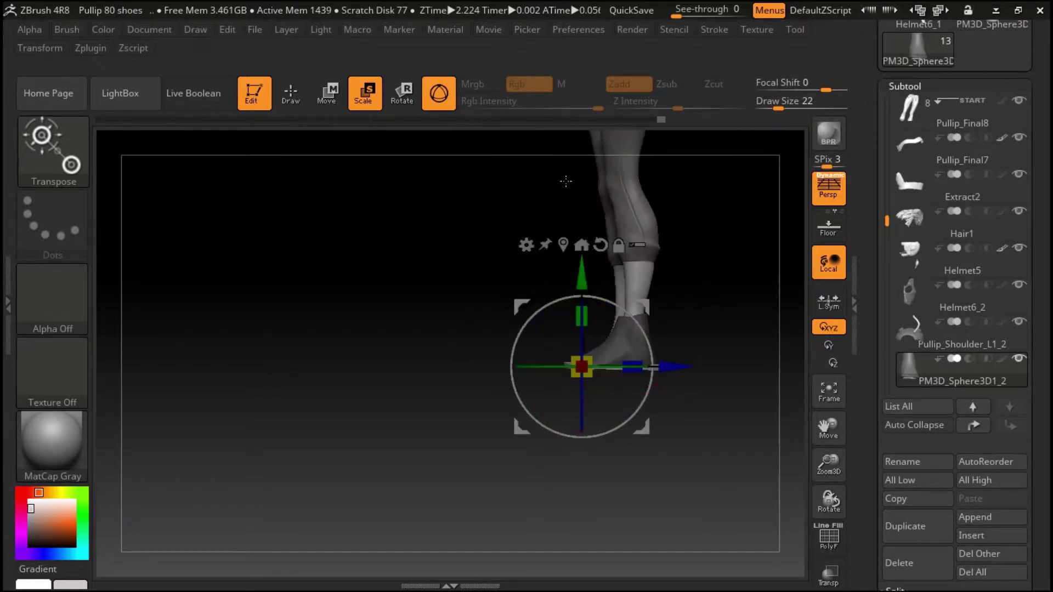
pyautogui.moveTo(828, 428)
pyautogui.mouseDown()
pyautogui.moveTo(755, 457)
pyautogui.moveTo(745, 422)
pyautogui.mouseUp()
pyautogui.moveTo(828, 464)
pyautogui.mouseDown()
pyautogui.moveTo(826, 511)
pyautogui.moveTo(402, 436)
pyautogui.moveTo(479, 343)
pyautogui.mouseUp()
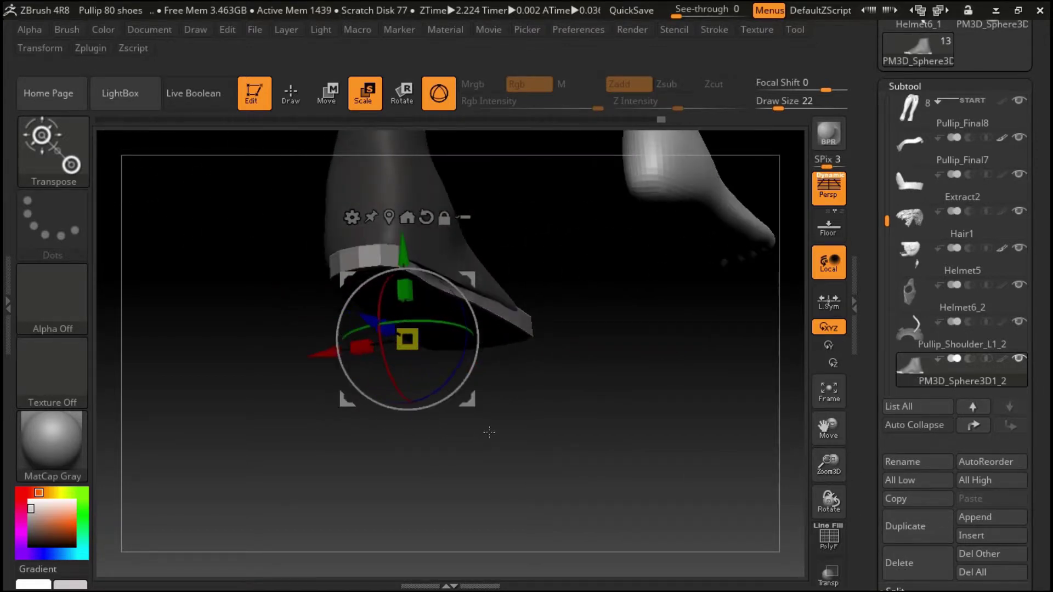
pyautogui.moveTo(570, 335)
pyautogui.mouseDown()
pyautogui.moveTo(735, 258)
pyautogui.moveTo(665, 263)
pyautogui.moveTo(686, 262)
pyautogui.mouseUp()
pyautogui.click(294, 102)
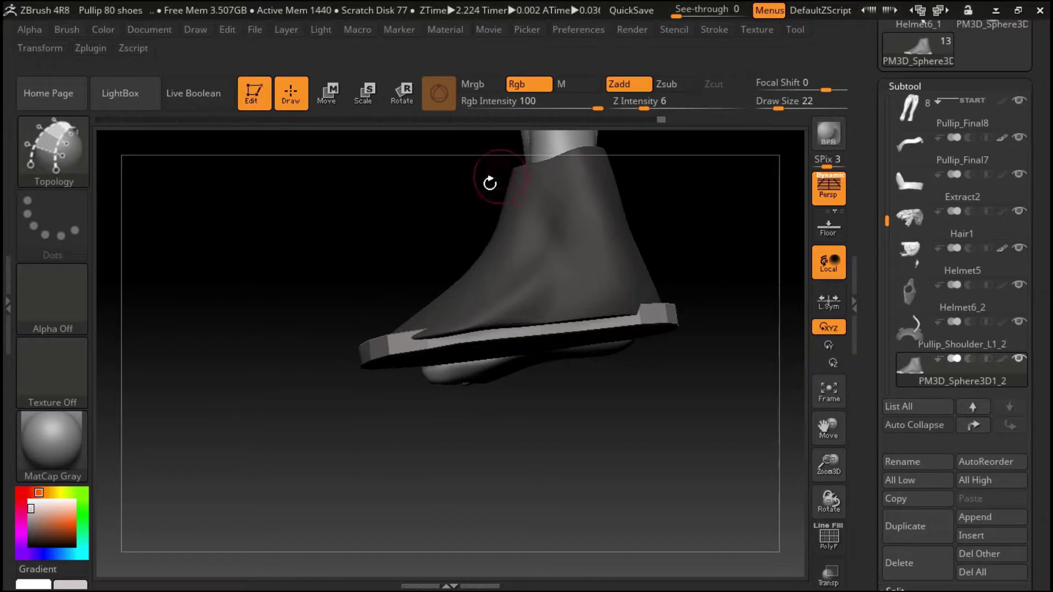
# Rotate the view to see the figure from below and select the Move brush
pyautogui.moveTo(489, 176); pyautogui.dragTo(430, 117)
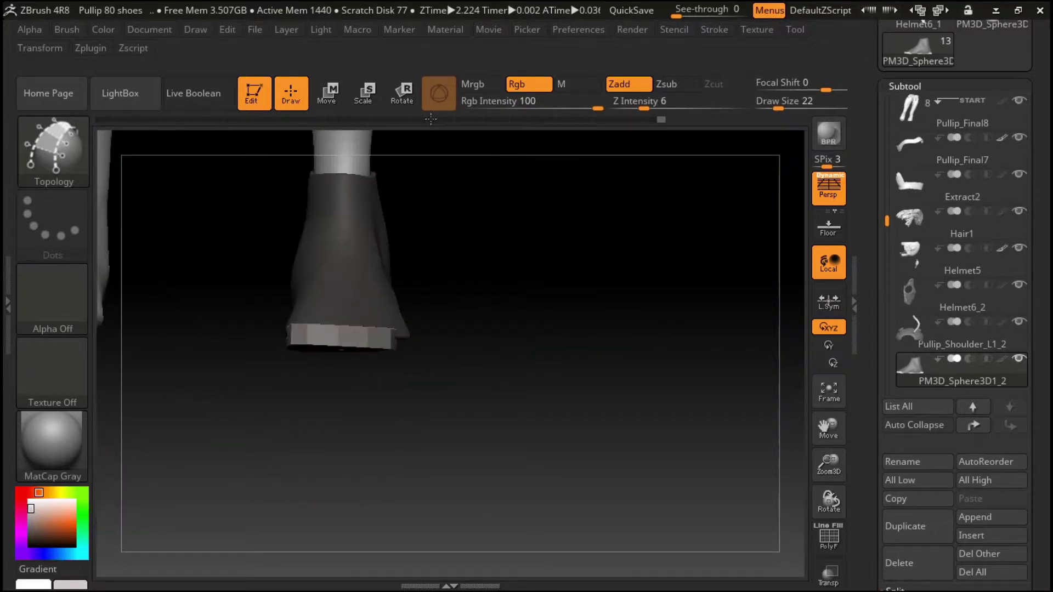
pyautogui.moveTo(550, 281)
pyautogui.mouseDown()
pyautogui.moveTo(540, 104)
pyautogui.moveTo(549, 94)
pyautogui.mouseUp()
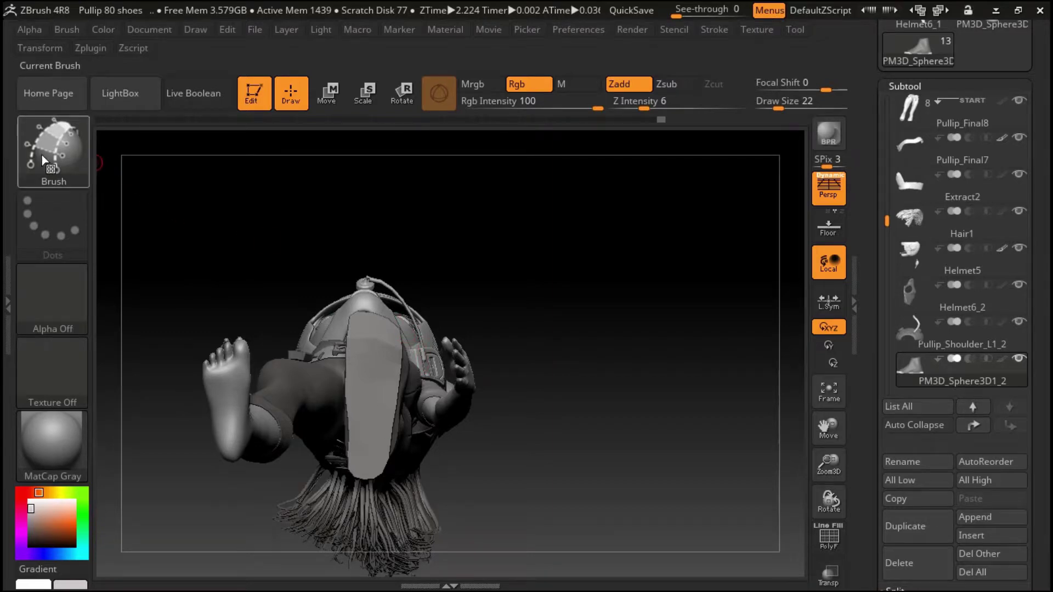
pyautogui.click(53, 149)
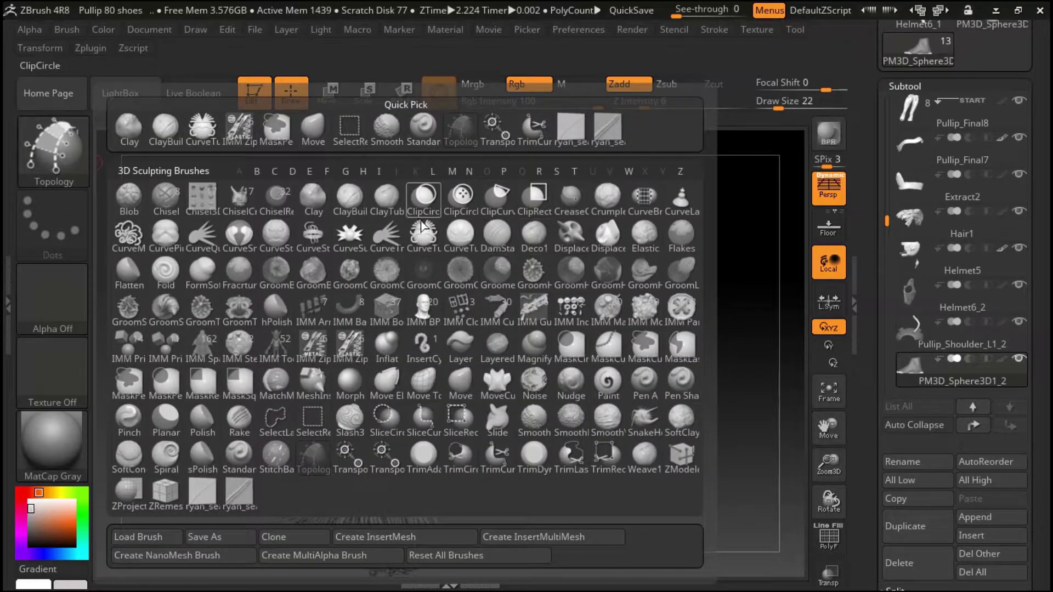
pyautogui.click(459, 387)
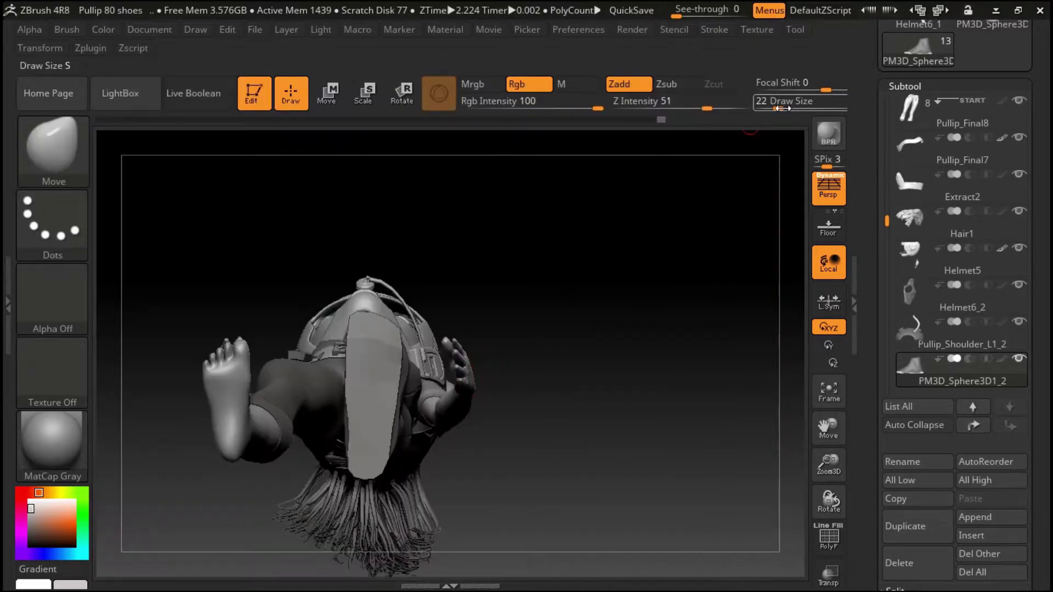
pyautogui.click(800, 101)
pyautogui.write('90')
# Orbit and pan until both feet and the shoe face the camera from the front
pyautogui.moveTo(778, 106); pyautogui.dragTo(806, 105)
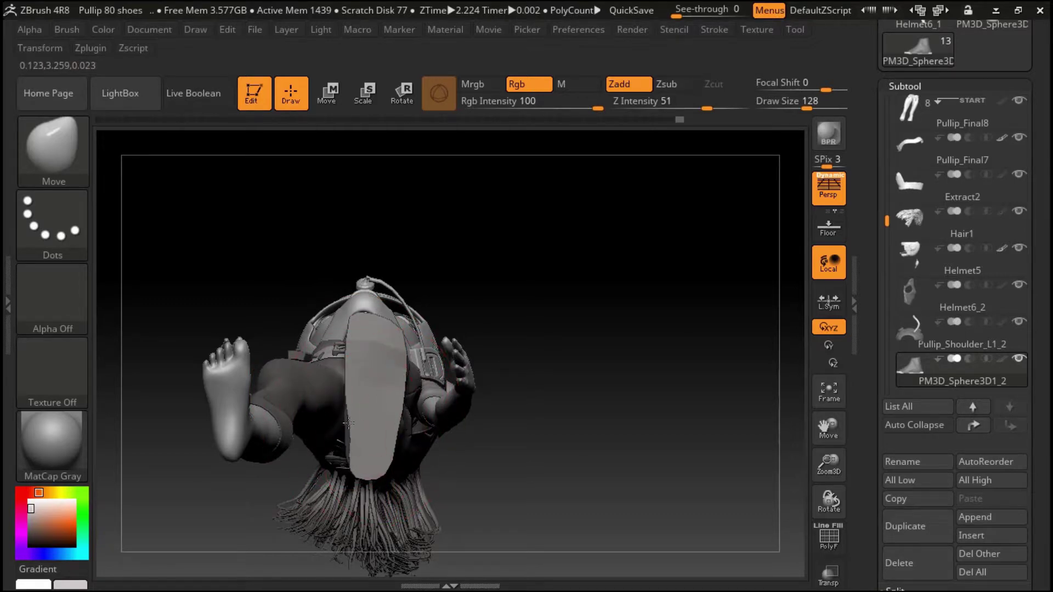
pyautogui.moveTo(340, 422)
pyautogui.mouseDown()
pyautogui.moveTo(463, 233)
pyautogui.moveTo(571, 287)
pyautogui.moveTo(560, 261)
pyautogui.moveTo(426, 301)
pyautogui.mouseUp()
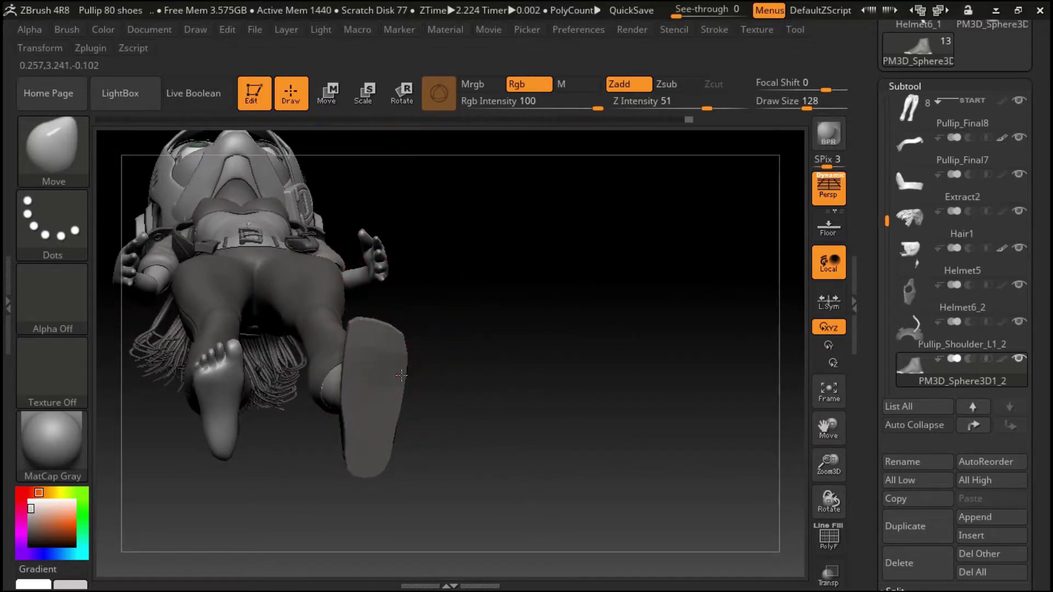
pyautogui.moveTo(549, 304)
pyautogui.mouseDown()
pyautogui.moveTo(515, 393)
pyautogui.moveTo(534, 298)
pyautogui.moveTo(535, 466)
pyautogui.moveTo(535, 340)
pyautogui.moveTo(521, 357)
pyautogui.moveTo(384, 352)
pyautogui.moveTo(394, 298)
pyautogui.moveTo(471, 149)
pyautogui.moveTo(511, 122)
pyautogui.moveTo(522, 305)
pyautogui.mouseUp()
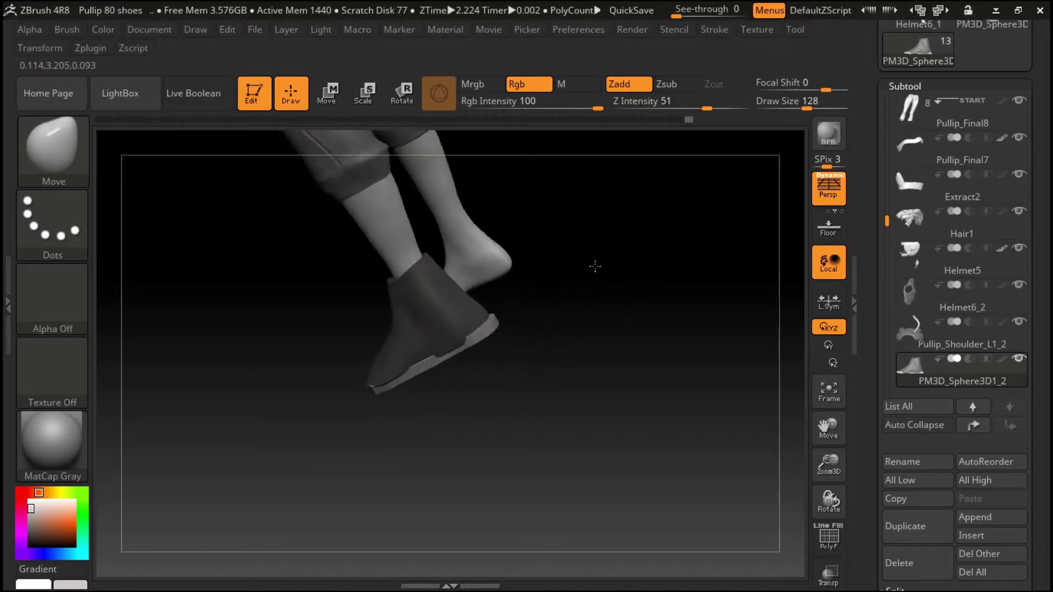
pyautogui.moveTo(595, 266); pyautogui.dragTo(514, 327)
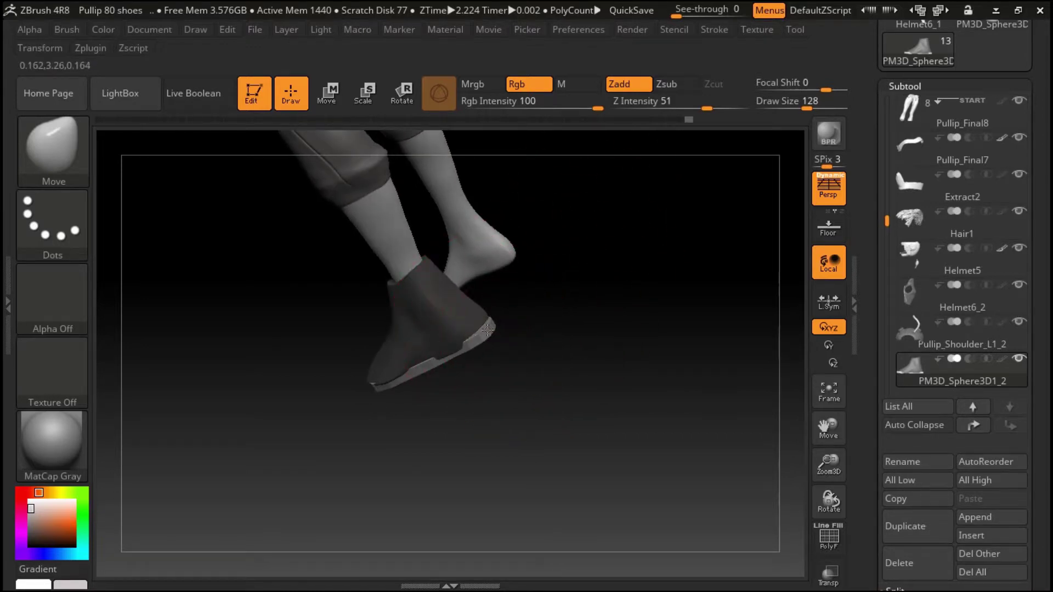
pyautogui.moveTo(588, 300)
pyautogui.mouseDown()
pyautogui.moveTo(640, 249)
pyautogui.moveTo(564, 287)
pyautogui.mouseUp()
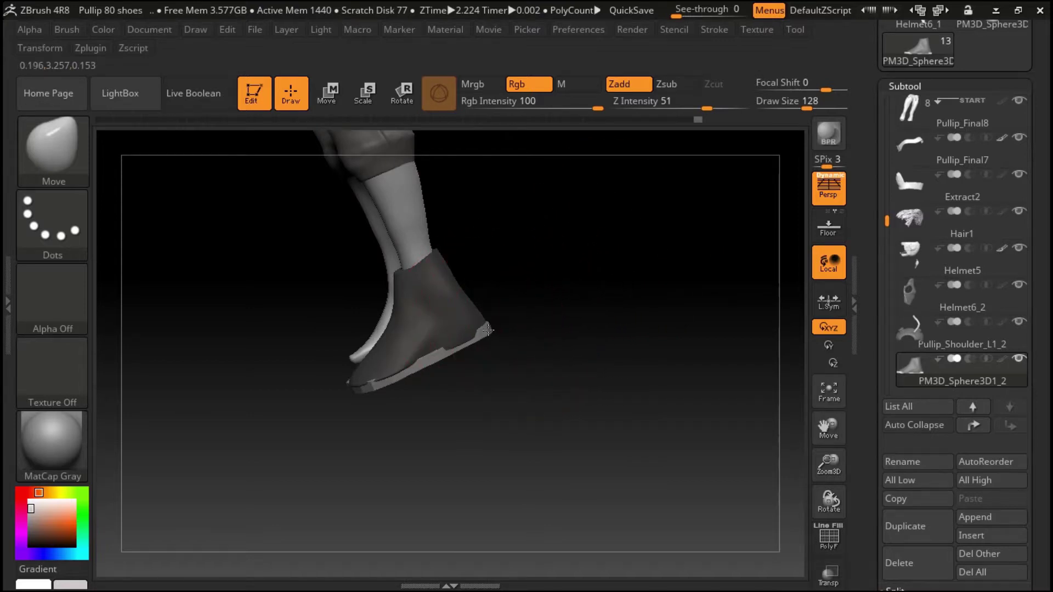
pyautogui.moveTo(574, 306)
pyautogui.mouseDown()
pyautogui.moveTo(390, 317)
pyautogui.moveTo(472, 336)
pyautogui.moveTo(468, 383)
pyautogui.moveTo(402, 276)
pyautogui.moveTo(544, 264)
pyautogui.moveTo(616, 270)
pyautogui.mouseUp()
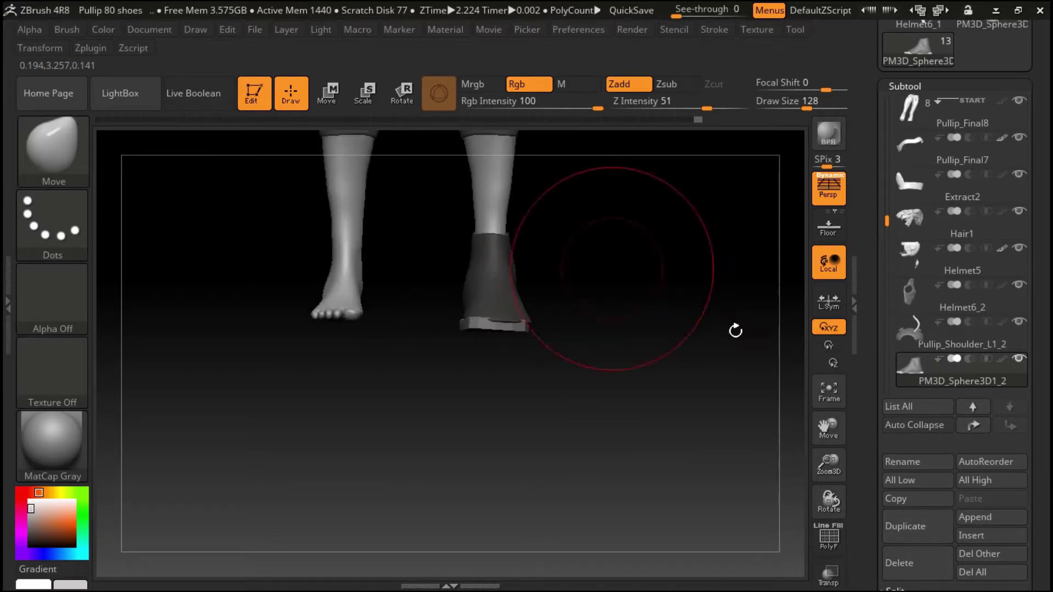
pyautogui.moveTo(823, 418); pyautogui.dragTo(828, 439)
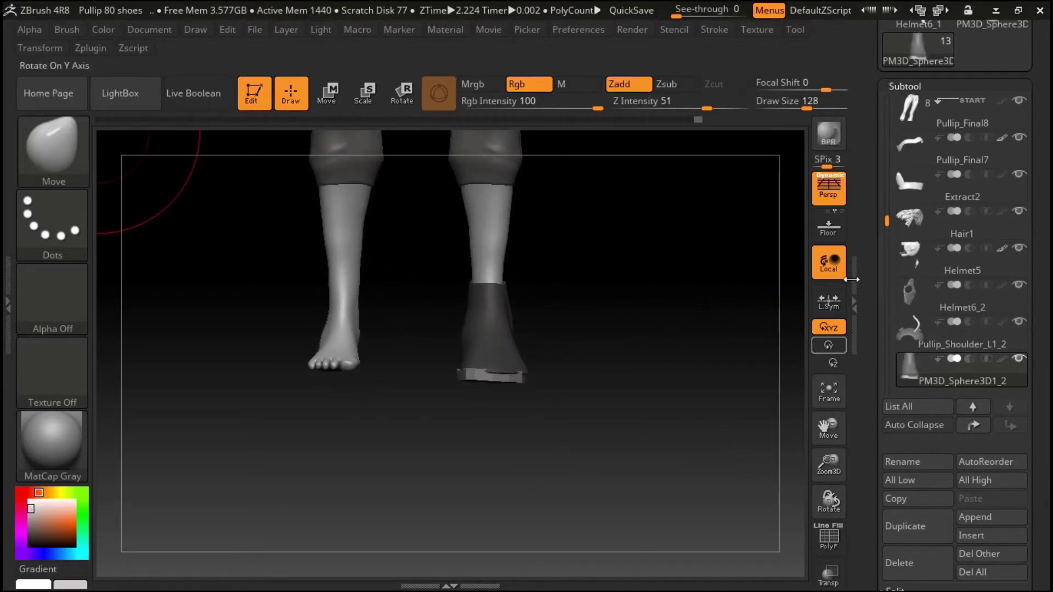
# Stretch the sole taller along its vertical axis with Transpose Scale, then return to Draw
pyautogui.press('e')
pyautogui.moveTo(693, 265)
pyautogui.mouseDown()
pyautogui.moveTo(666, 358)
pyautogui.moveTo(595, 383)
pyautogui.moveTo(653, 369)
pyautogui.moveTo(615, 314)
pyautogui.moveTo(647, 329)
pyautogui.moveTo(615, 172)
pyautogui.moveTo(629, 306)
pyautogui.moveTo(680, 325)
pyautogui.moveTo(686, 339)
pyautogui.mouseUp()
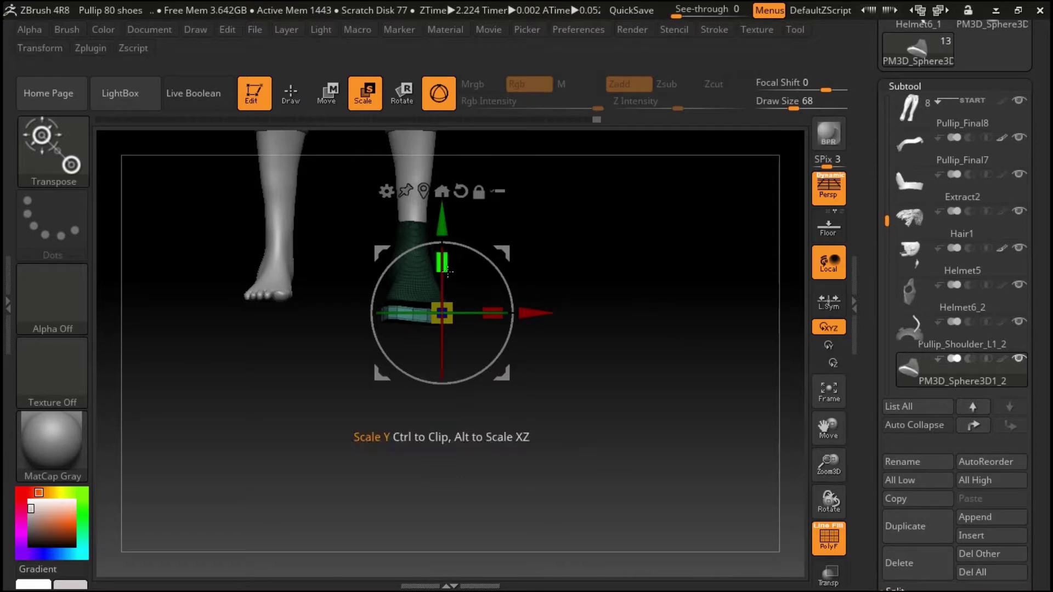
pyautogui.click(442, 314)
pyautogui.moveTo(445, 256); pyautogui.dragTo(444, 260)
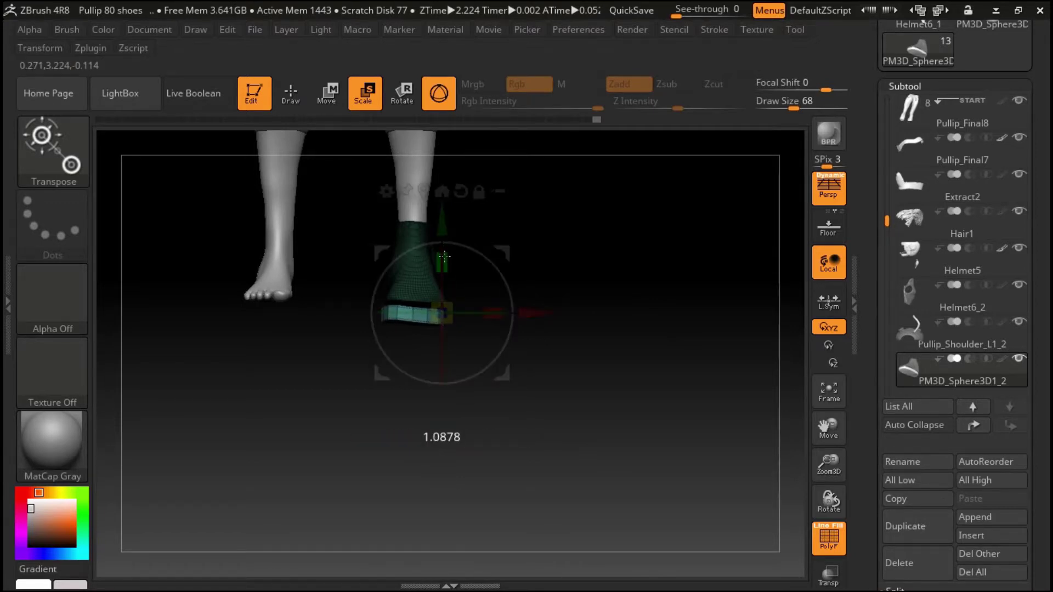
pyautogui.moveTo(445, 254); pyautogui.dragTo(444, 258)
pyautogui.moveTo(686, 263)
pyautogui.mouseDown()
pyautogui.moveTo(576, 278)
pyautogui.moveTo(599, 284)
pyautogui.moveTo(618, 261)
pyautogui.moveTo(588, 263)
pyautogui.moveTo(630, 296)
pyautogui.moveTo(672, 278)
pyautogui.moveTo(660, 290)
pyautogui.mouseUp()
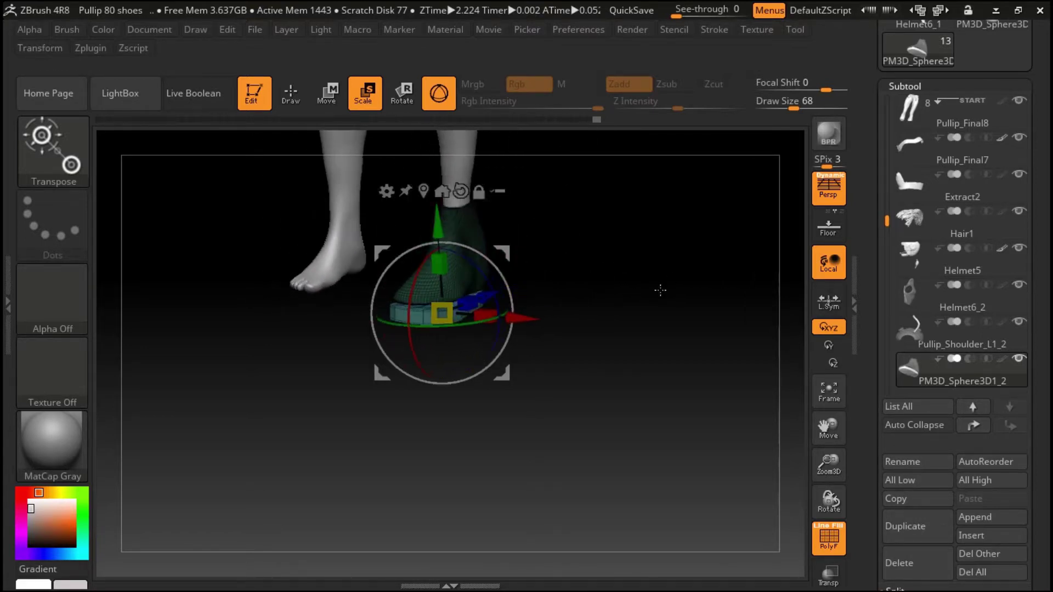
pyautogui.moveTo(593, 355); pyautogui.dragTo(595, 338)
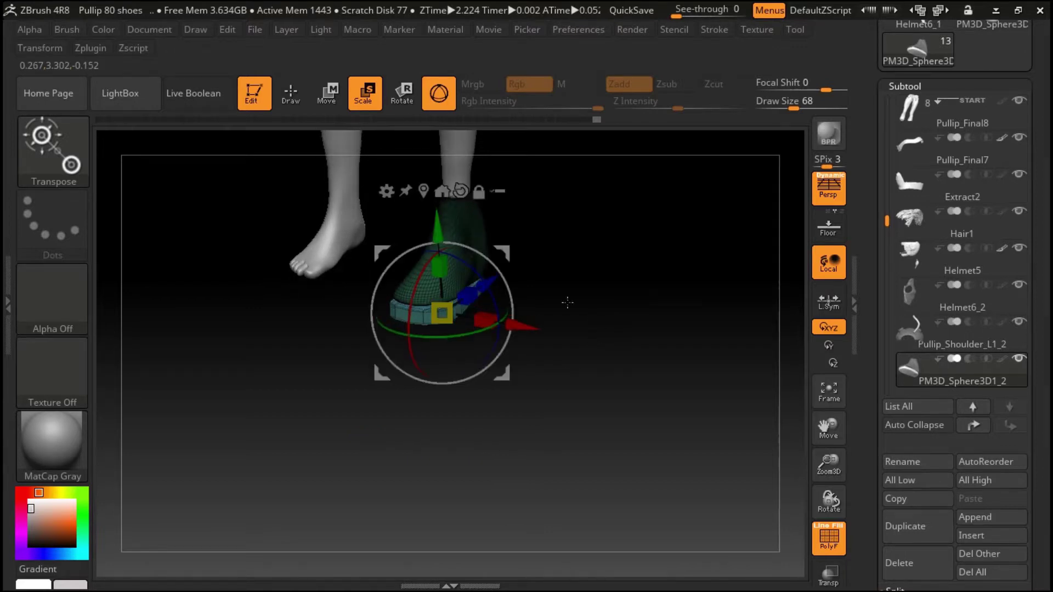
pyautogui.click(292, 99)
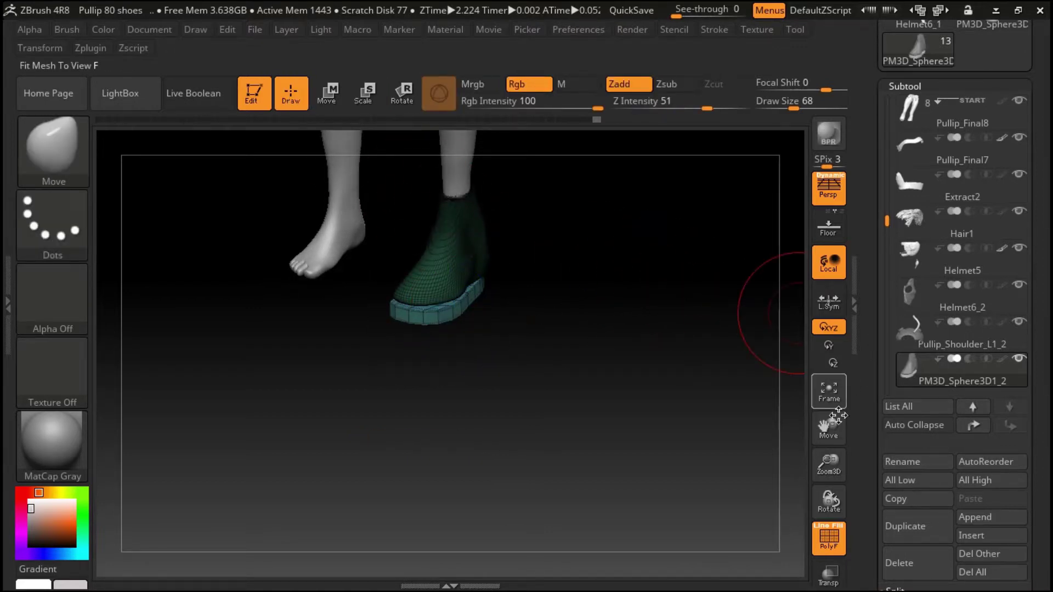
# Zoom in close on the green shoe and switch to Transpose Move on the sole
pyautogui.moveTo(833, 433); pyautogui.dragTo(852, 477)
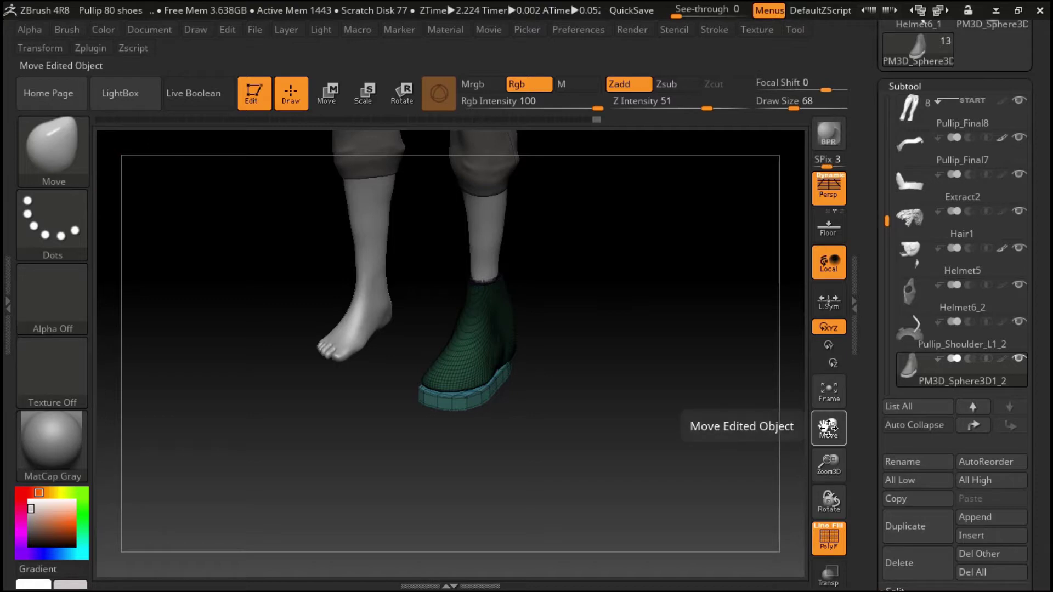
pyautogui.moveTo(828, 430); pyautogui.dragTo(836, 404)
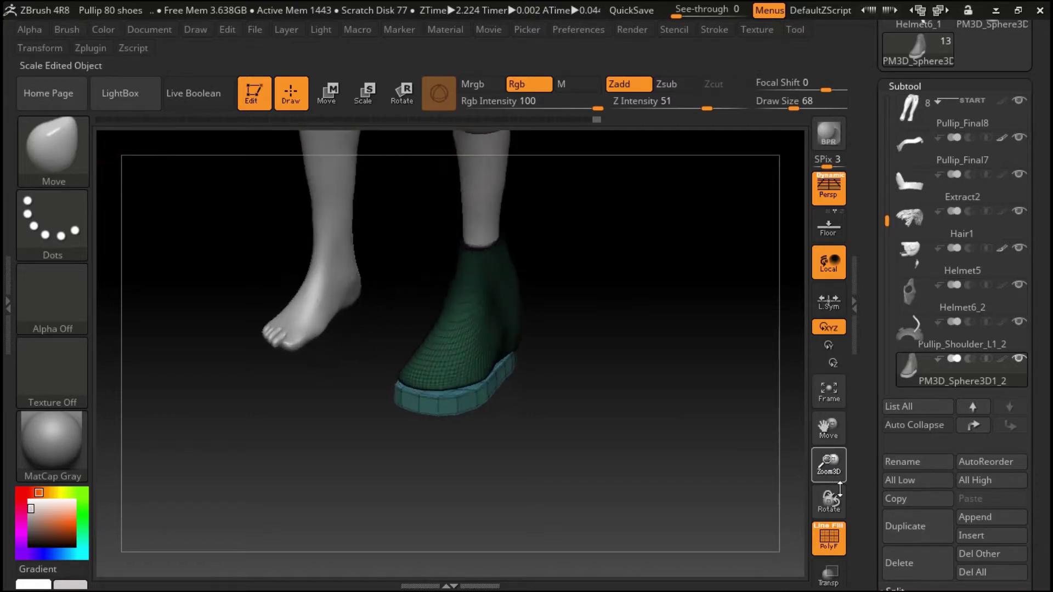
pyautogui.moveTo(829, 464); pyautogui.dragTo(829, 417)
pyautogui.moveTo(688, 348)
pyautogui.mouseDown()
pyautogui.moveTo(659, 345)
pyautogui.moveTo(716, 319)
pyautogui.moveTo(710, 301)
pyautogui.moveTo(716, 324)
pyautogui.moveTo(731, 312)
pyautogui.moveTo(723, 307)
pyautogui.mouseUp()
pyautogui.click(321, 96)
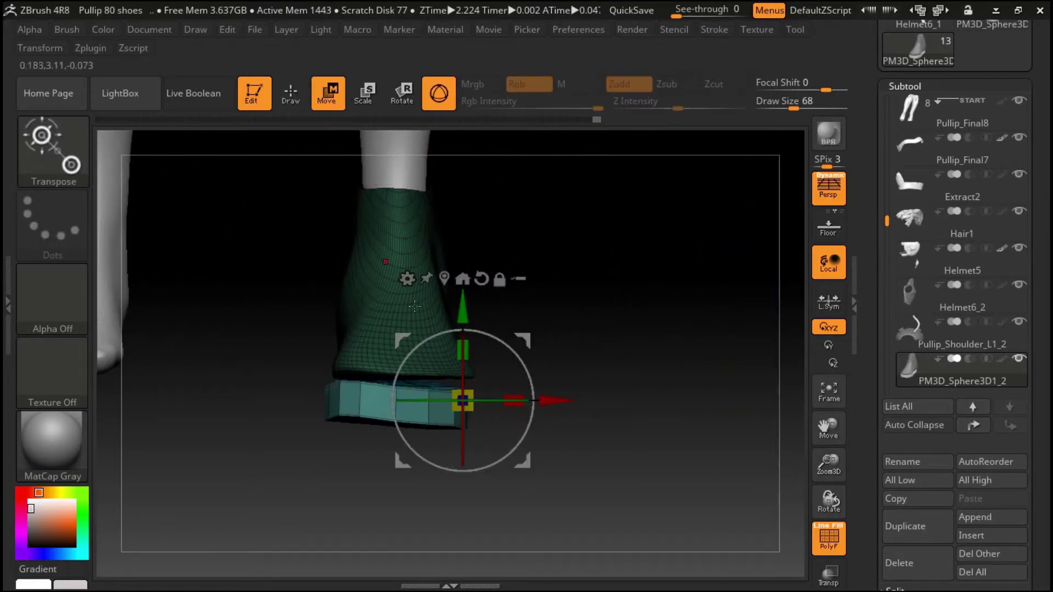
# Shift and slightly rotate the sole with the Move gizmo to align it under the shoe
pyautogui.moveTo(464, 355); pyautogui.dragTo(530, 327)
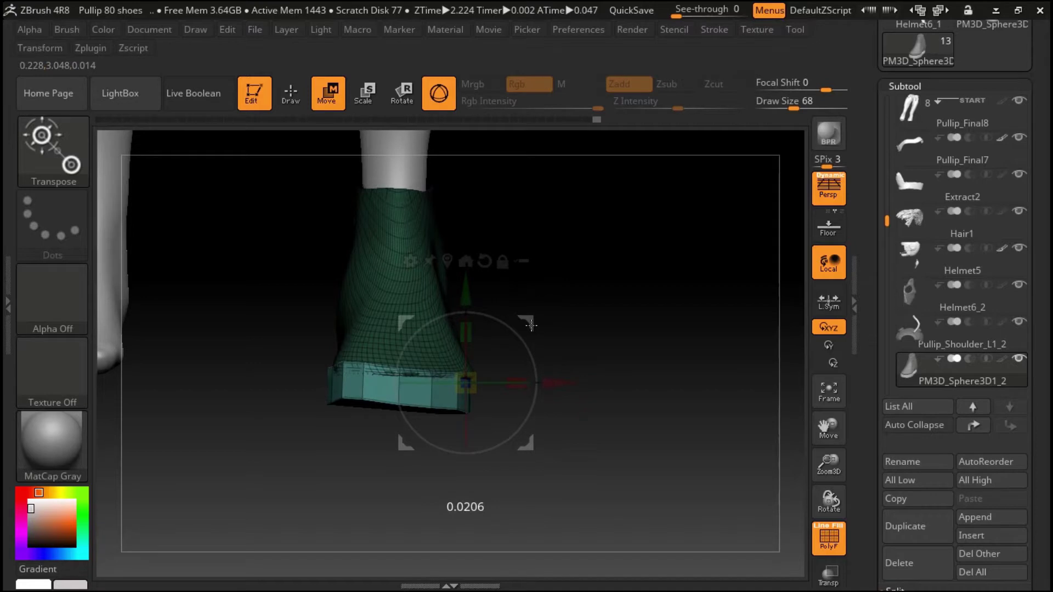
pyautogui.moveTo(532, 326); pyautogui.dragTo(533, 325)
pyautogui.moveTo(549, 329)
pyautogui.mouseDown()
pyautogui.moveTo(570, 353)
pyautogui.moveTo(585, 280)
pyautogui.mouseUp()
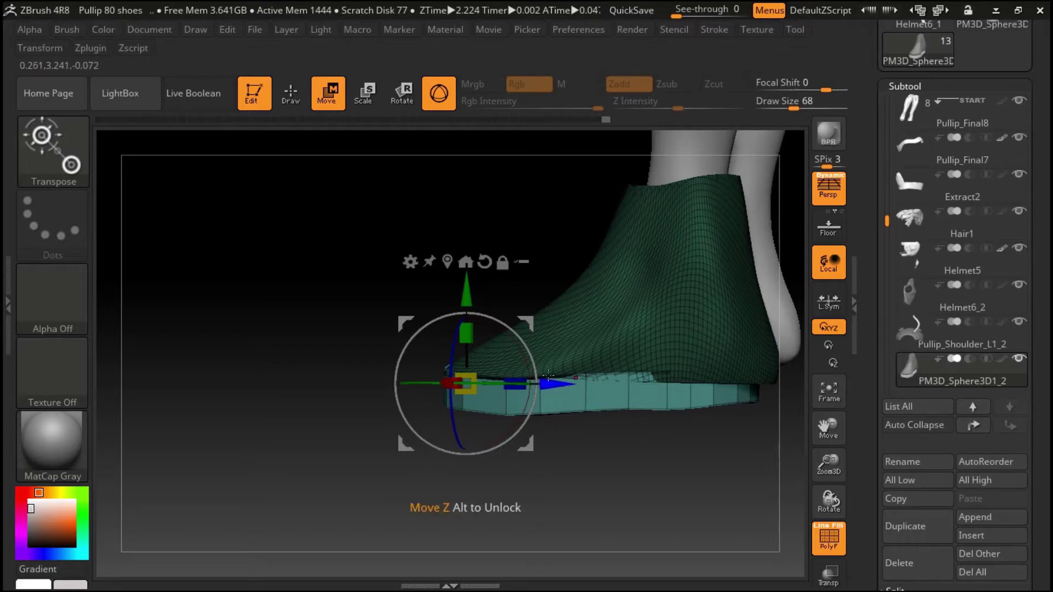
pyautogui.moveTo(476, 383); pyautogui.dragTo(467, 350)
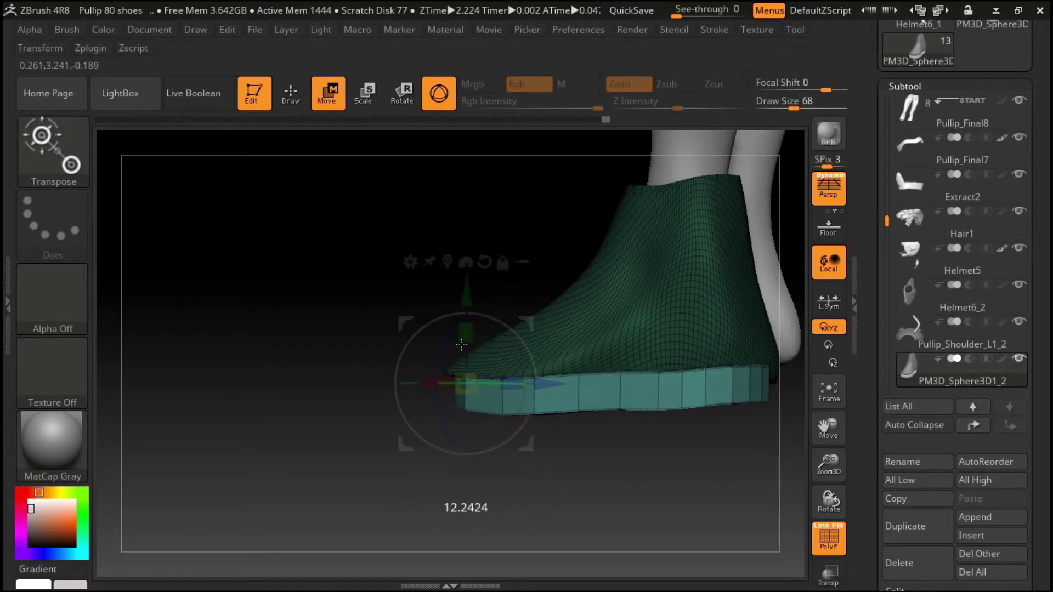
pyautogui.moveTo(528, 328); pyautogui.dragTo(529, 331)
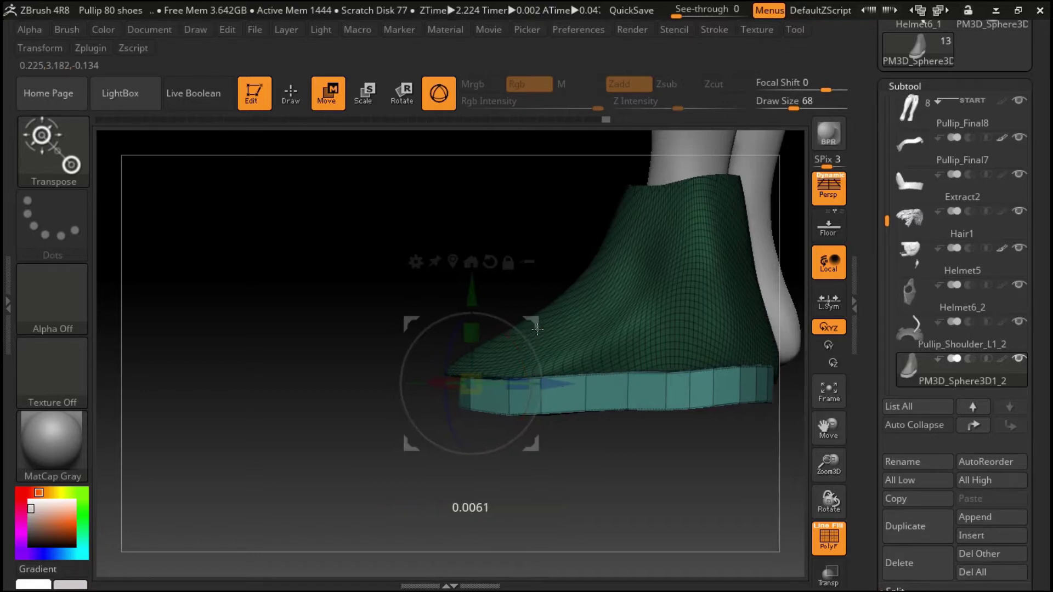
# Check the sole edge-on from below and step back one change in Undo History
pyautogui.moveTo(366, 241); pyautogui.dragTo(471, 428)
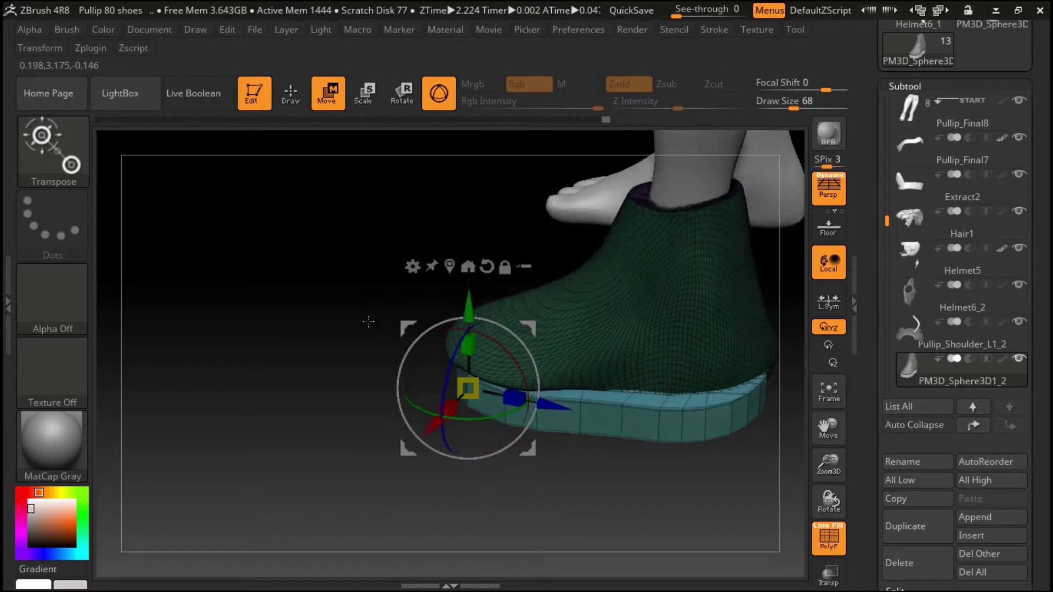
pyautogui.moveTo(471, 428)
pyautogui.mouseDown()
pyautogui.moveTo(505, 442)
pyautogui.moveTo(401, 295)
pyautogui.mouseUp()
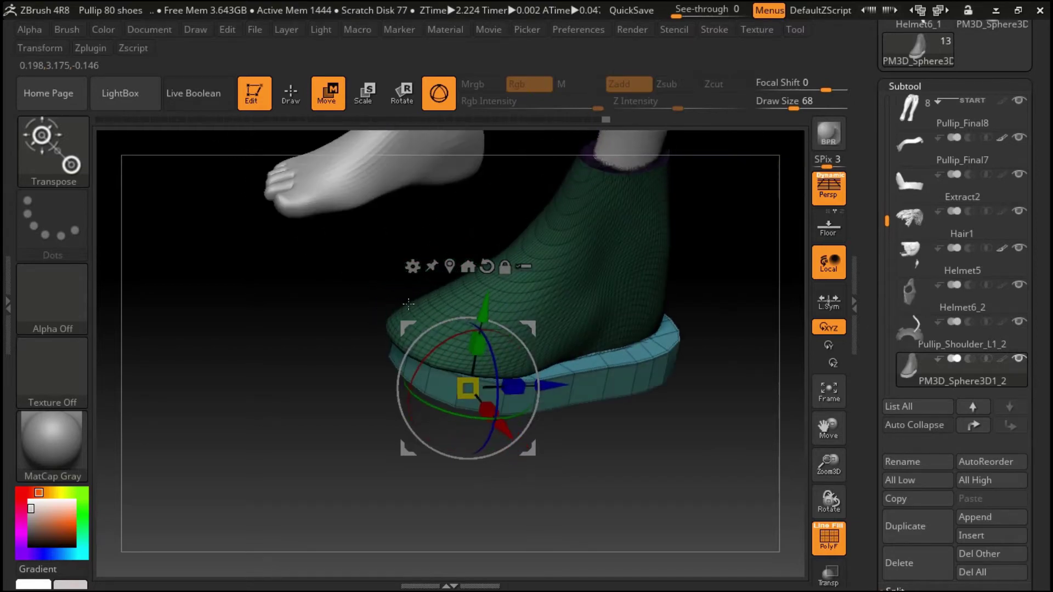
pyautogui.moveTo(397, 229); pyautogui.dragTo(625, 127)
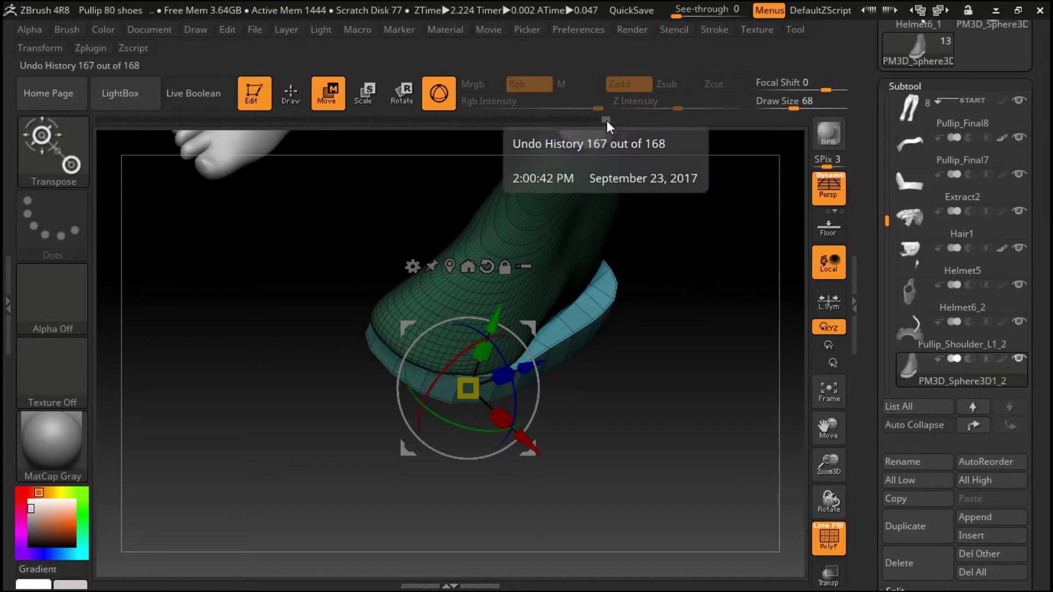
pyautogui.click(586, 121)
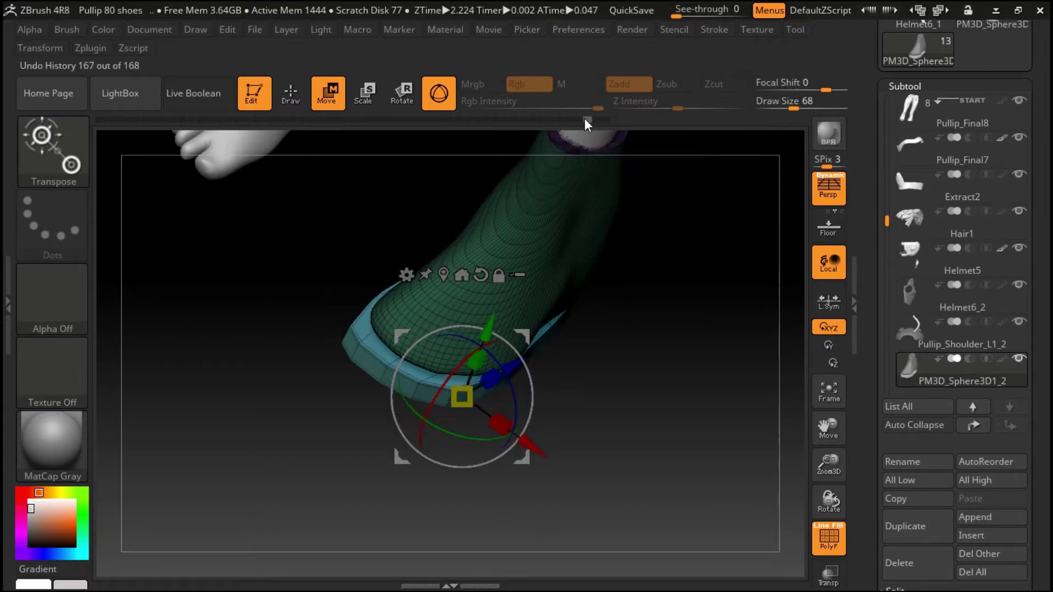
pyautogui.moveTo(578, 159)
pyautogui.mouseDown()
pyautogui.moveTo(571, 152)
pyautogui.moveTo(639, 138)
pyautogui.mouseUp()
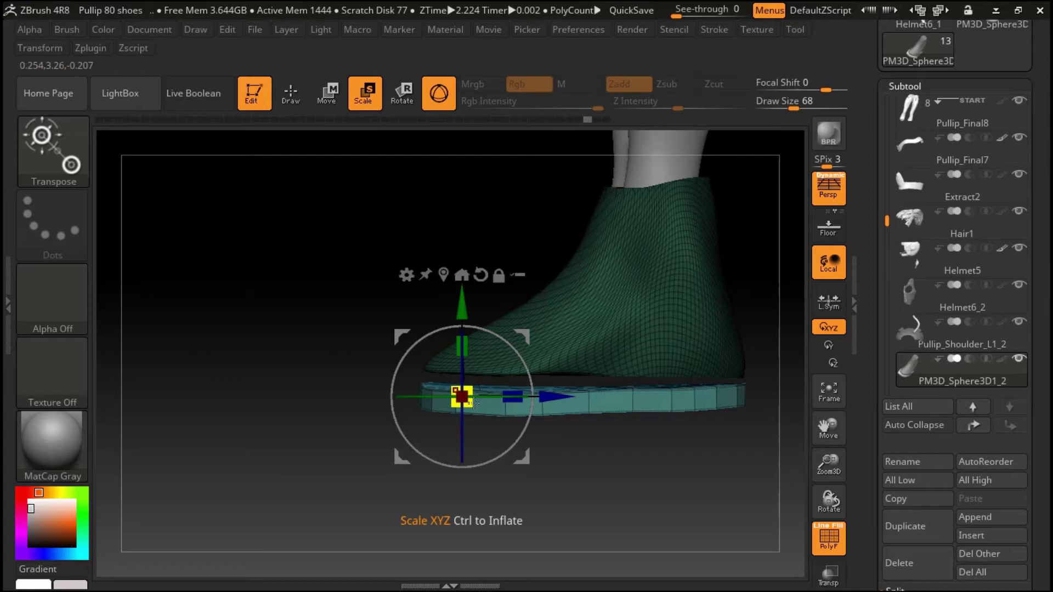
# Thicken the sole, raise it snugly under the shoe, check the fit, and minimize ZBrush
pyautogui.moveTo(463, 348); pyautogui.dragTo(464, 339)
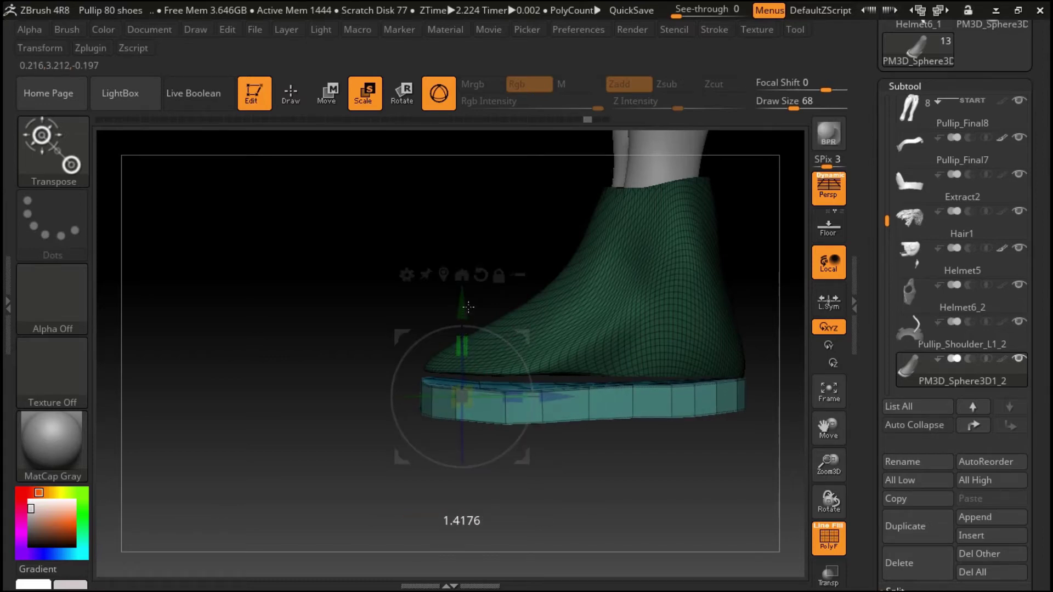
pyautogui.moveTo(468, 307); pyautogui.dragTo(468, 305)
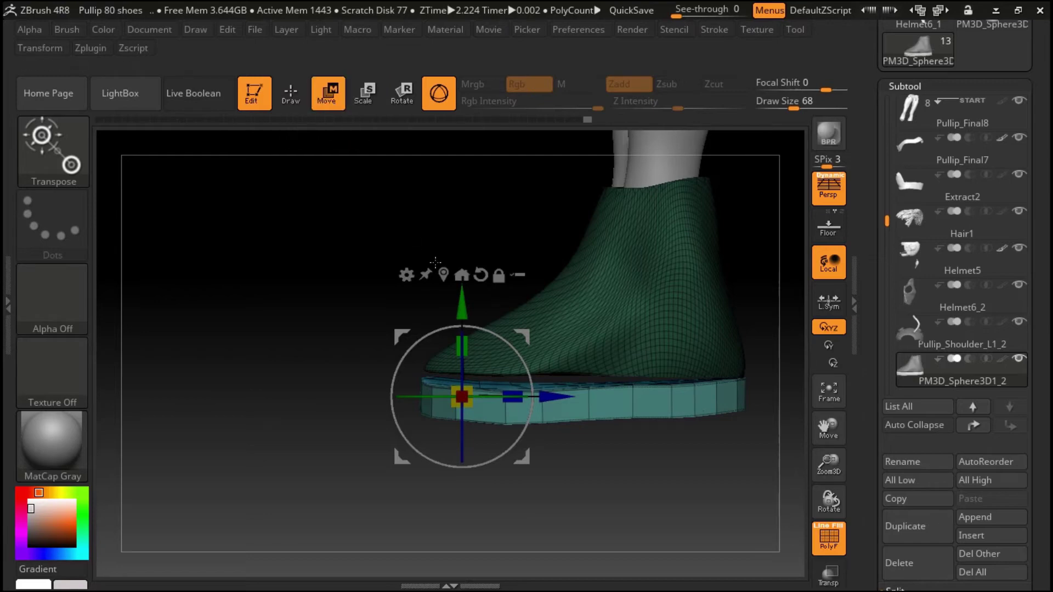
pyautogui.moveTo(521, 454); pyautogui.dragTo(524, 449)
pyautogui.moveTo(324, 312)
pyautogui.mouseDown()
pyautogui.moveTo(393, 438)
pyautogui.moveTo(392, 427)
pyautogui.mouseUp()
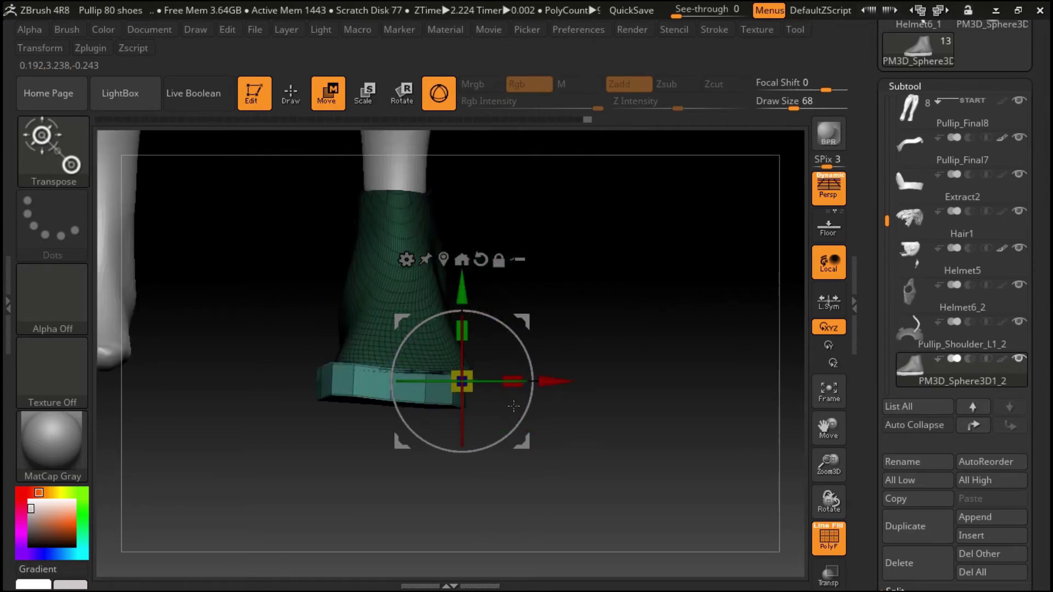
pyautogui.moveTo(525, 447); pyautogui.dragTo(525, 447)
pyautogui.moveTo(646, 298)
pyautogui.mouseDown()
pyautogui.moveTo(616, 344)
pyautogui.moveTo(645, 337)
pyautogui.moveTo(634, 357)
pyautogui.moveTo(636, 306)
pyautogui.mouseUp()
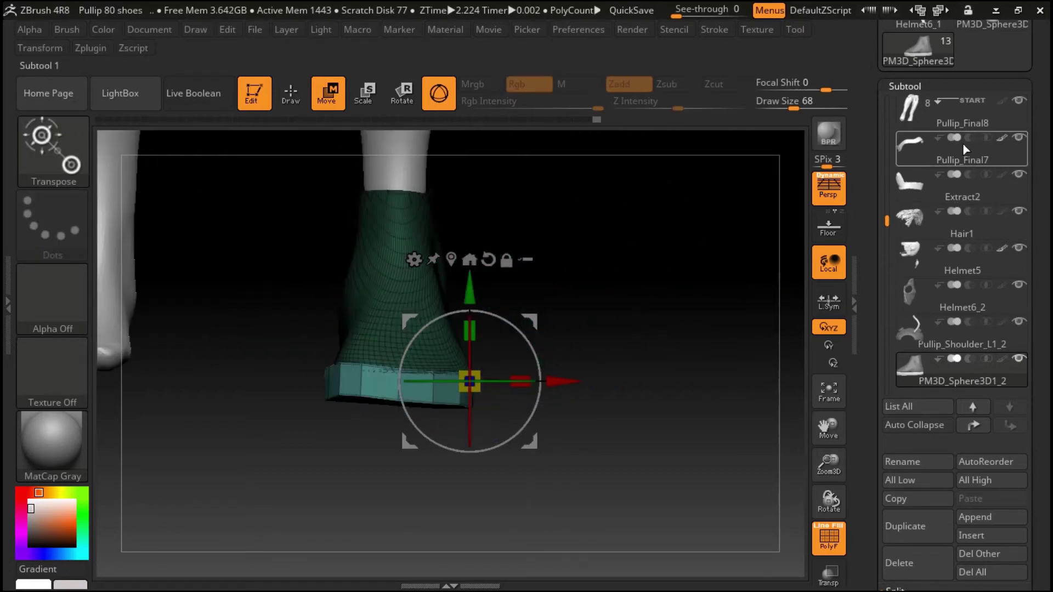
pyautogui.click(996, 10)
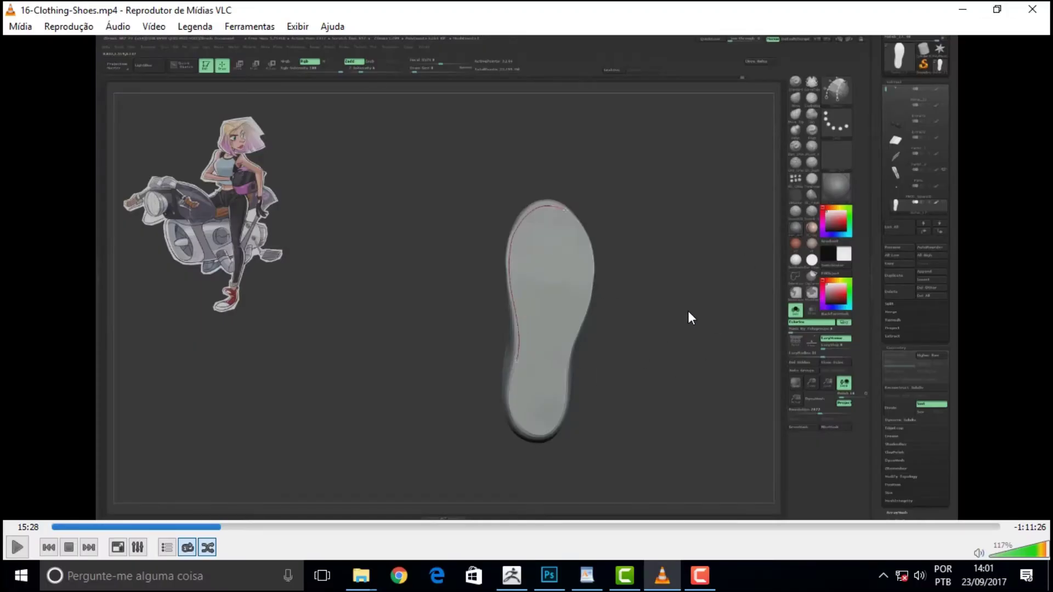